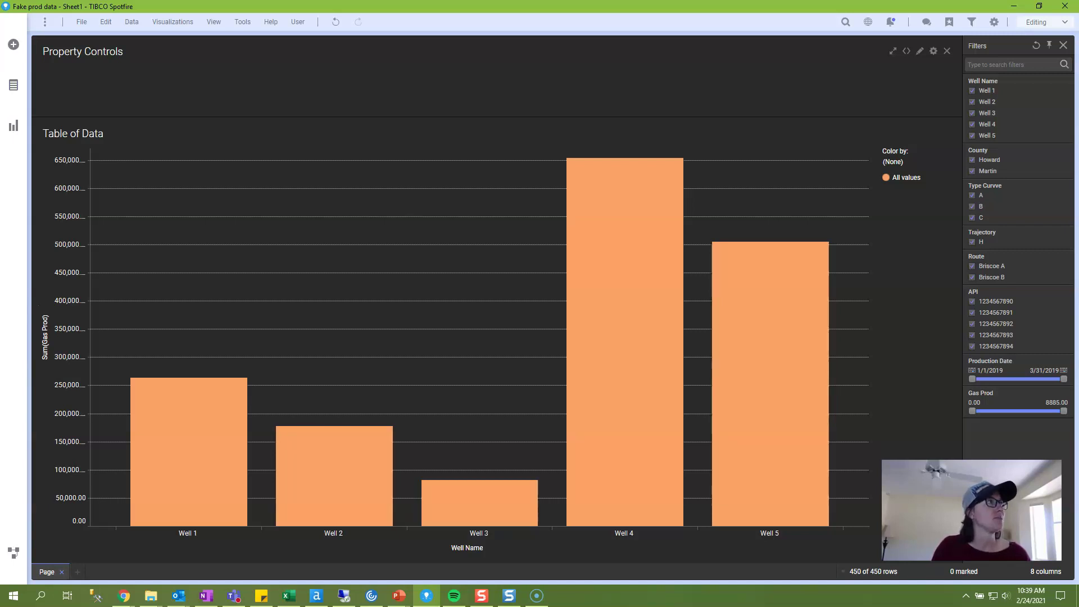
Open the Property Controls text area's HTML editor and insert a Drop-down list property control
{"action": "right_click", "coordinate": [159, 76]}
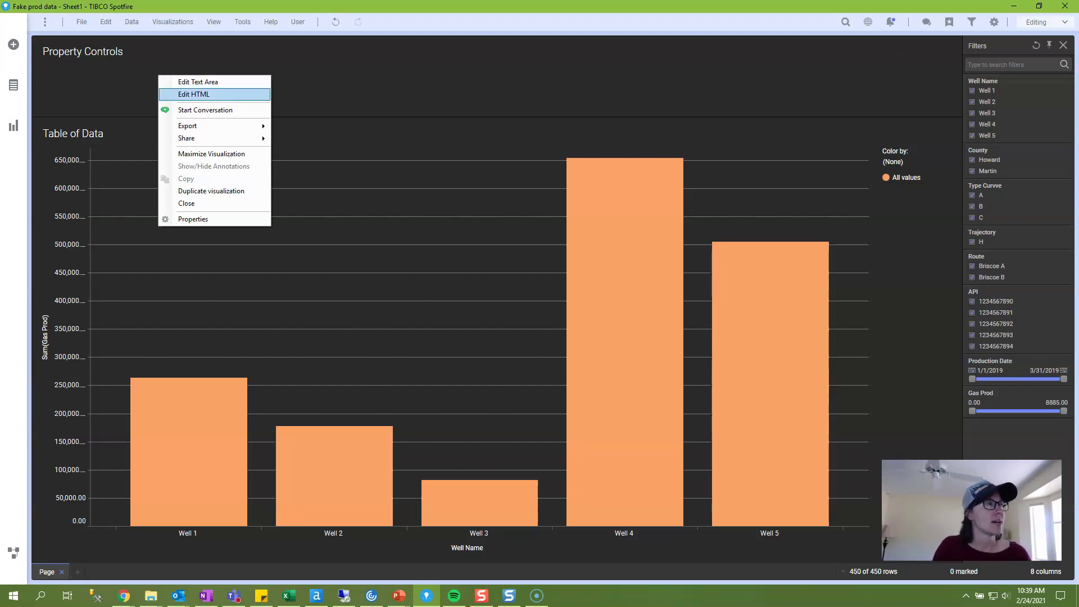
{"action": "key", "text": "Up"}
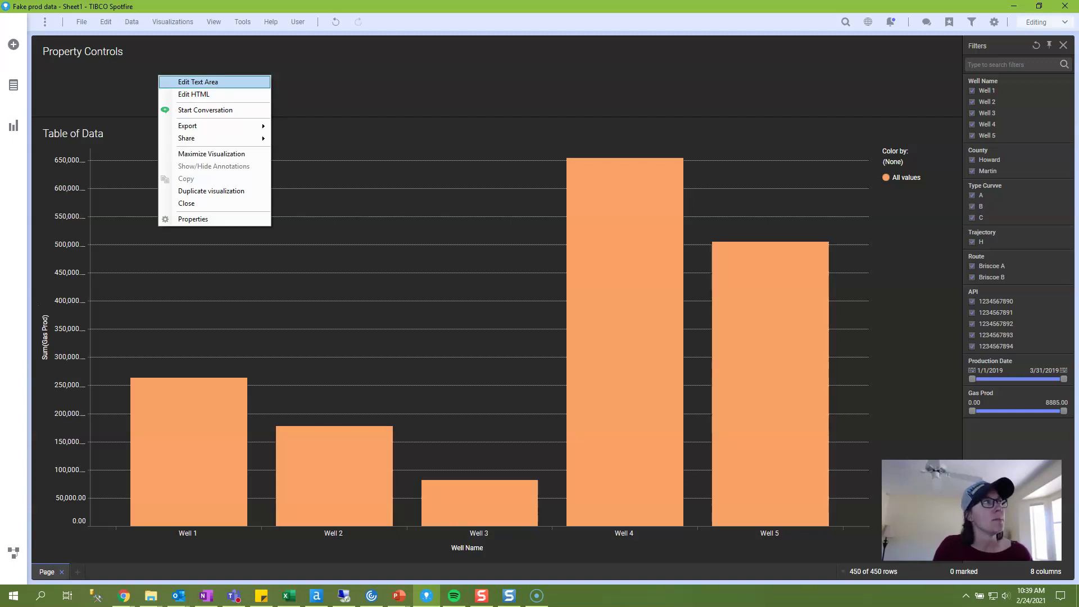
{"action": "key", "text": "Down"}
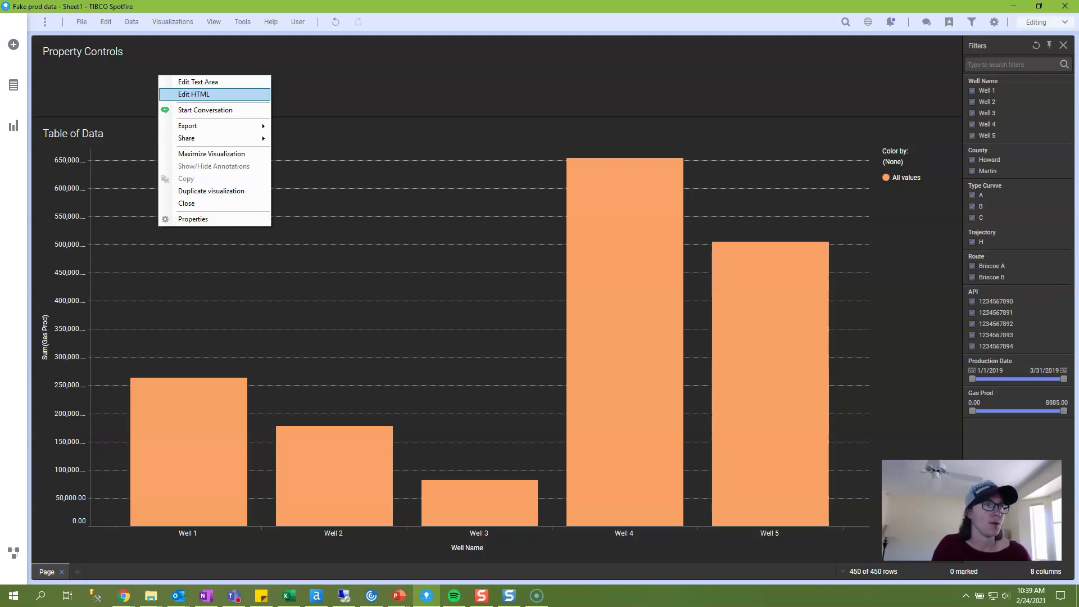
{"action": "key", "text": "Return"}
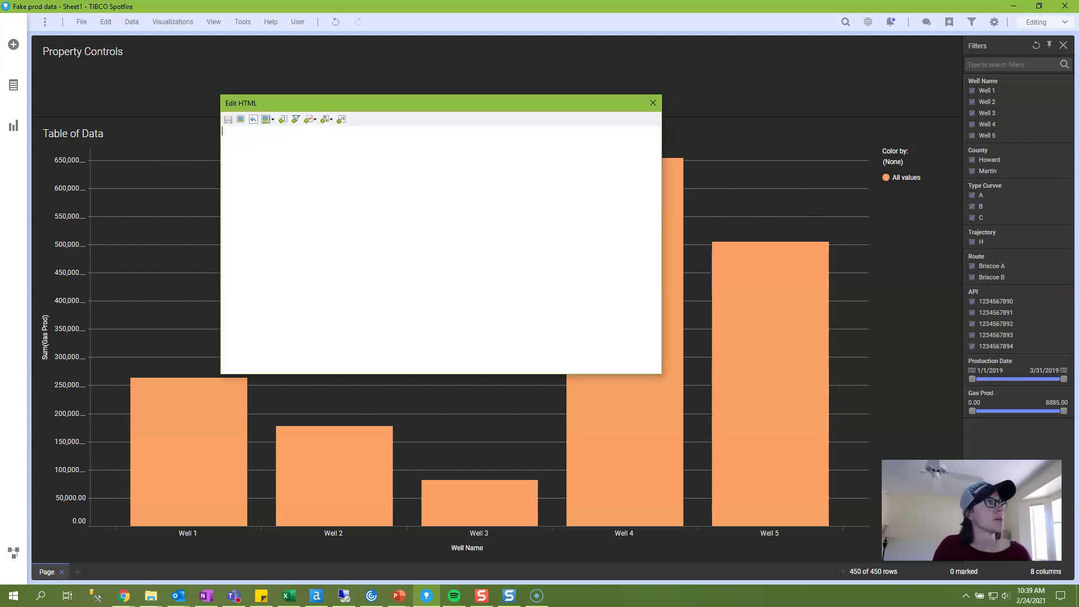
{"action": "left_click", "coordinate": [310, 120]}
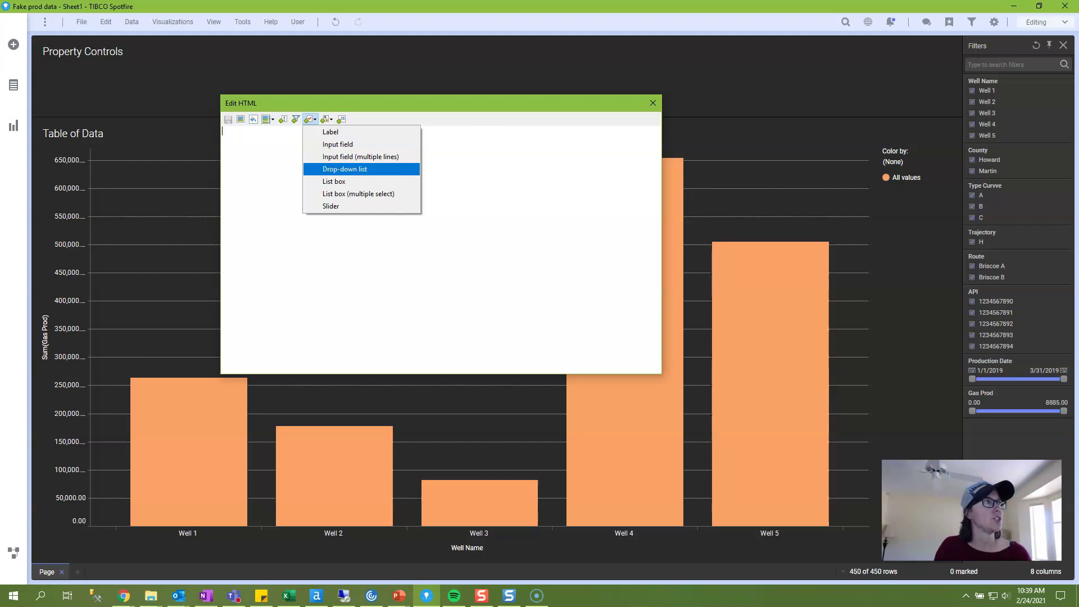
{"action": "key", "text": "Return"}
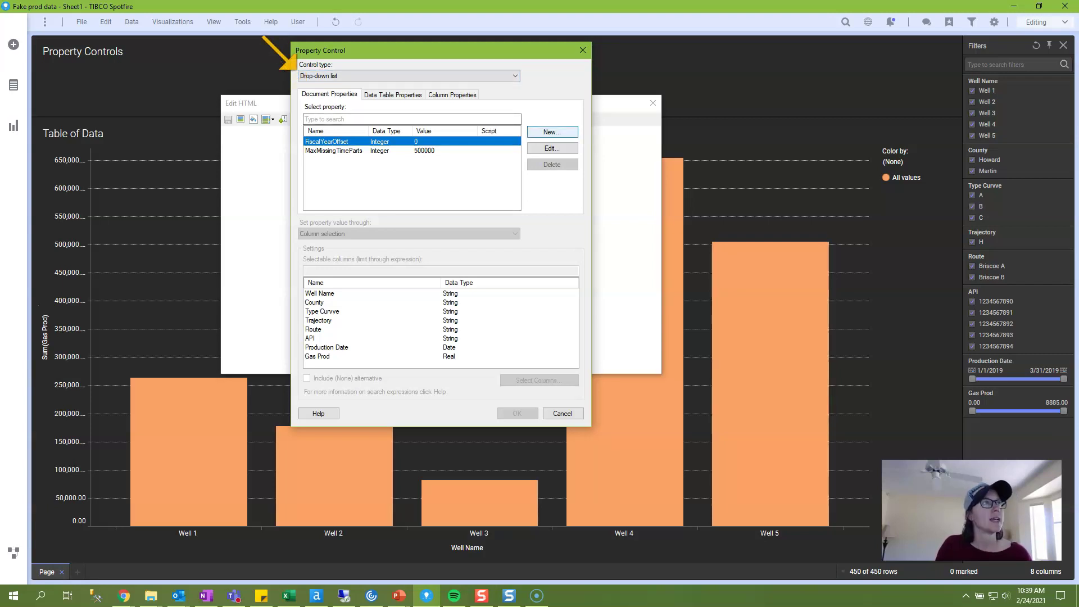
Create a new String document property 'DropDown1' and keep Column selection as its value method
{"action": "key", "text": "Return"}
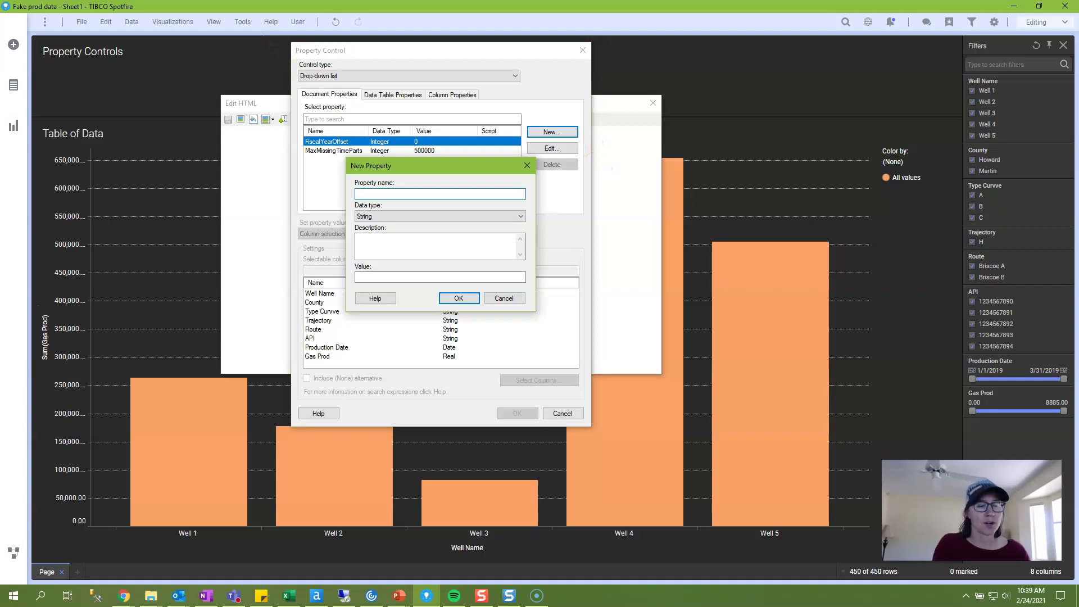
{"action": "type", "text": "DropDown1"}
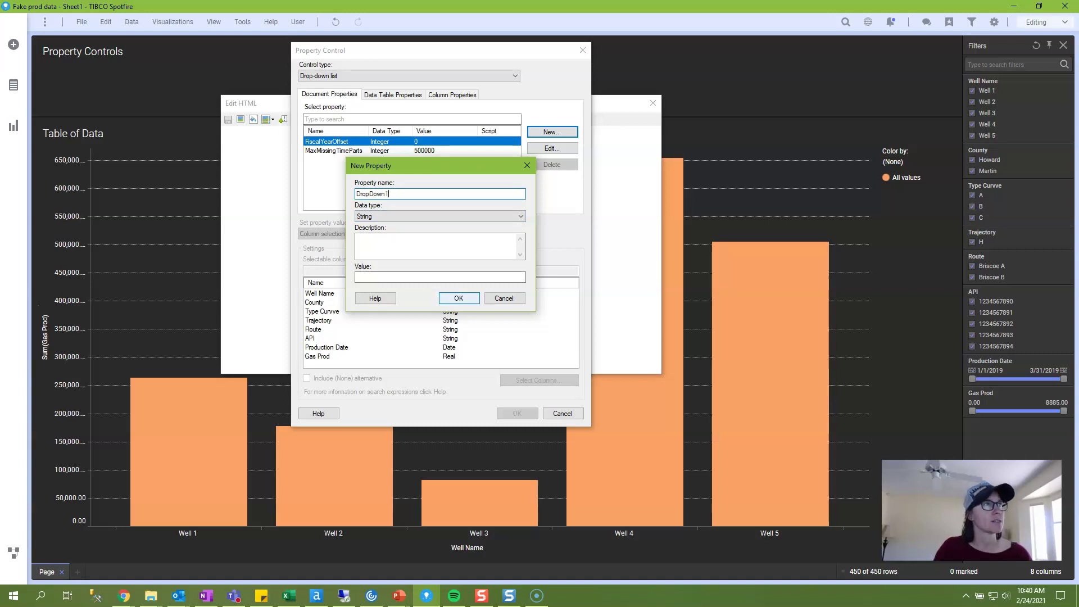
{"action": "key", "text": "Return"}
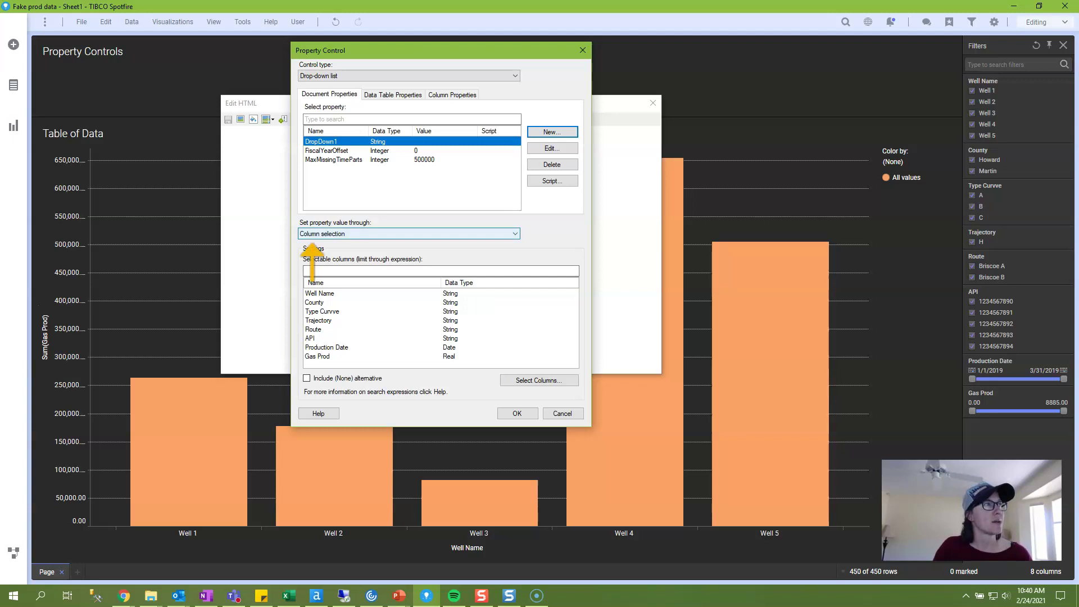
{"action": "left_click", "coordinate": [312, 234]}
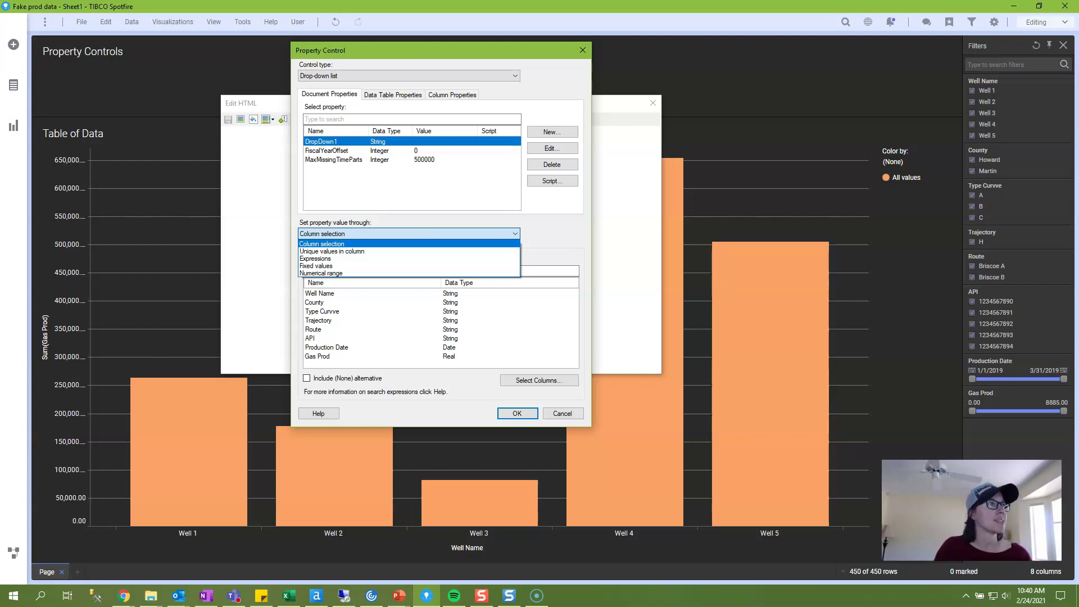
{"action": "key", "text": "Return"}
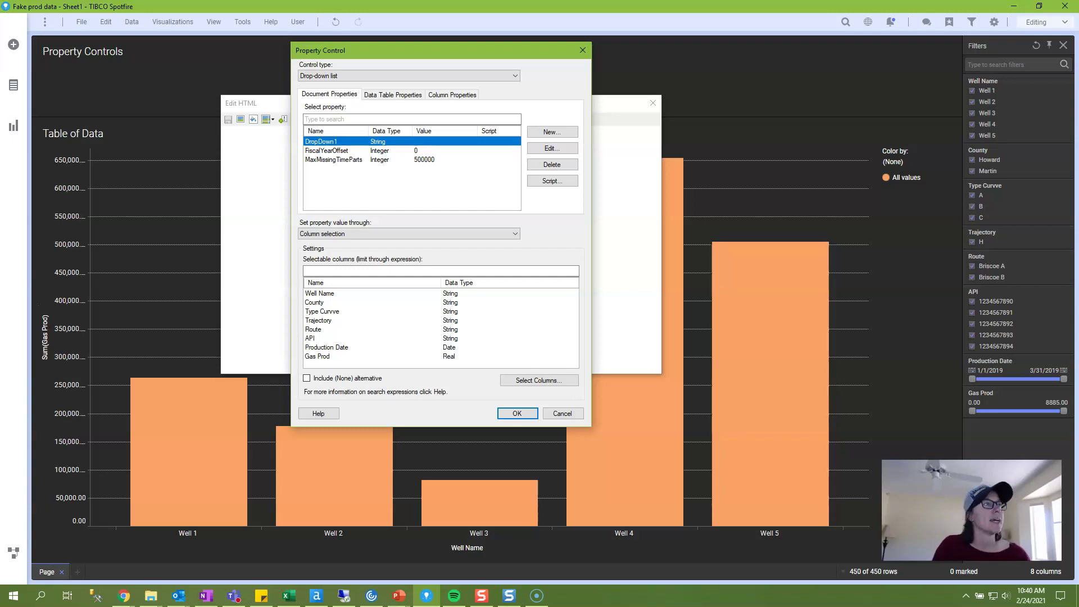
Create Boolean property 'DropDown2Options' defaulting to false and add County through Route as selectable columns
{"action": "left_click", "coordinate": [539, 380]}
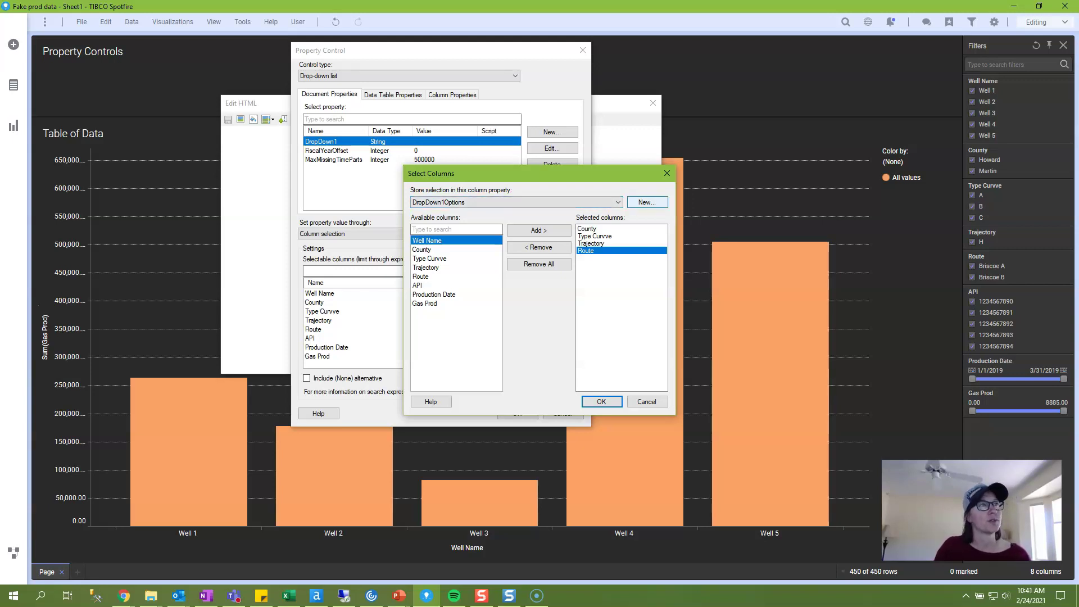
{"action": "left_click", "coordinate": [647, 202]}
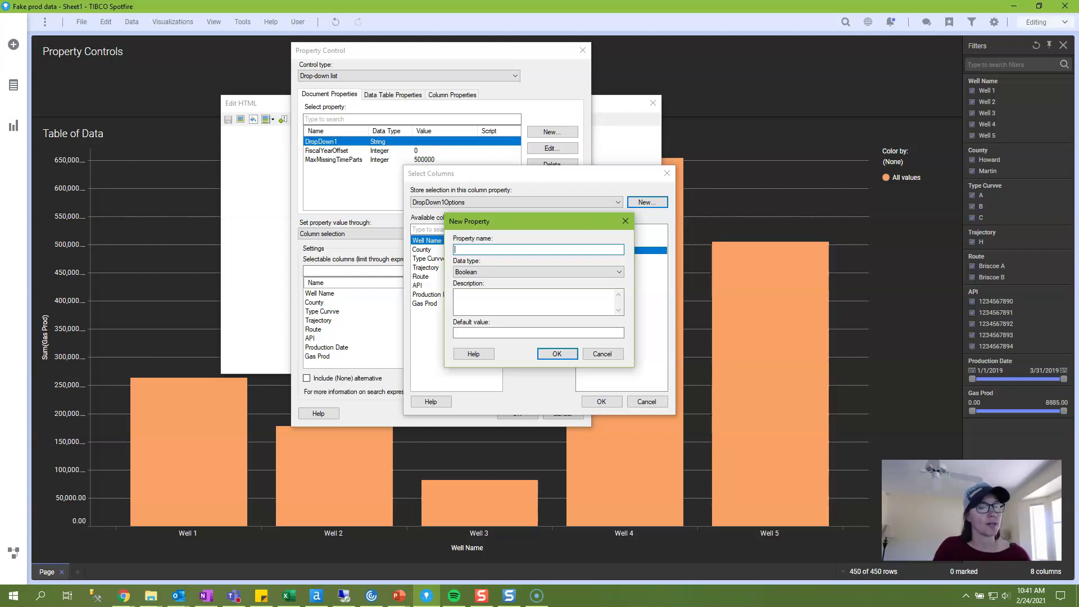
{"action": "type", "text": "DropDown"}
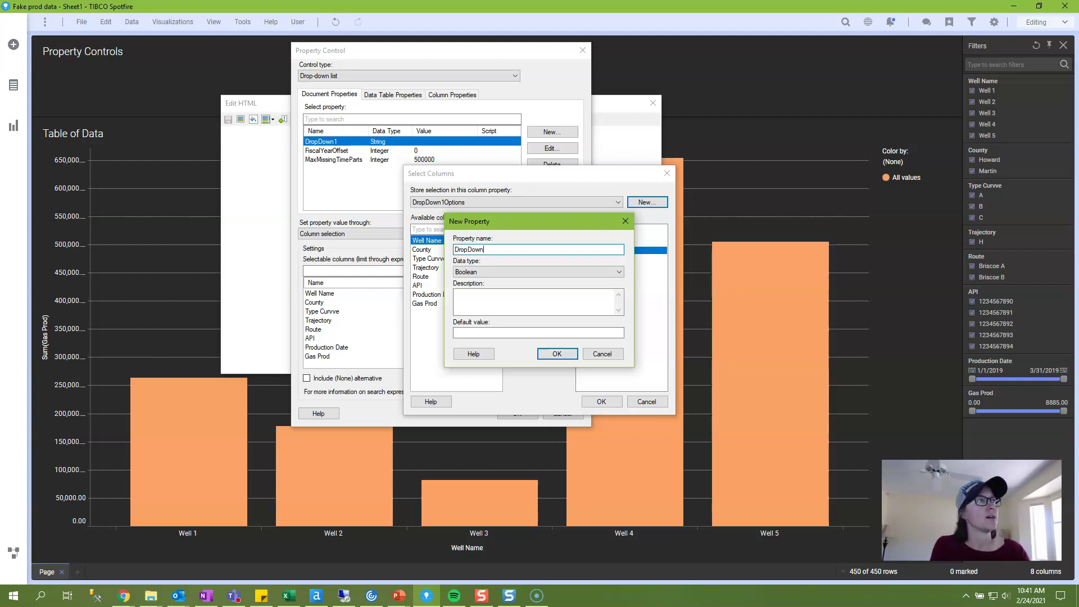
{"action": "type", "text": "2Options"}
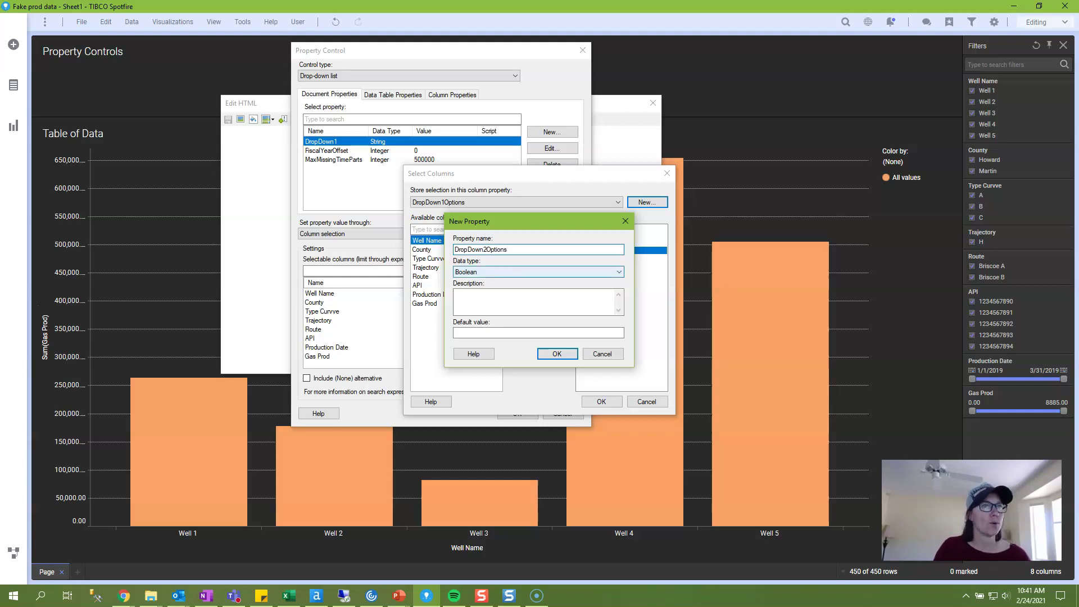
{"action": "left_click", "coordinate": [538, 333]}
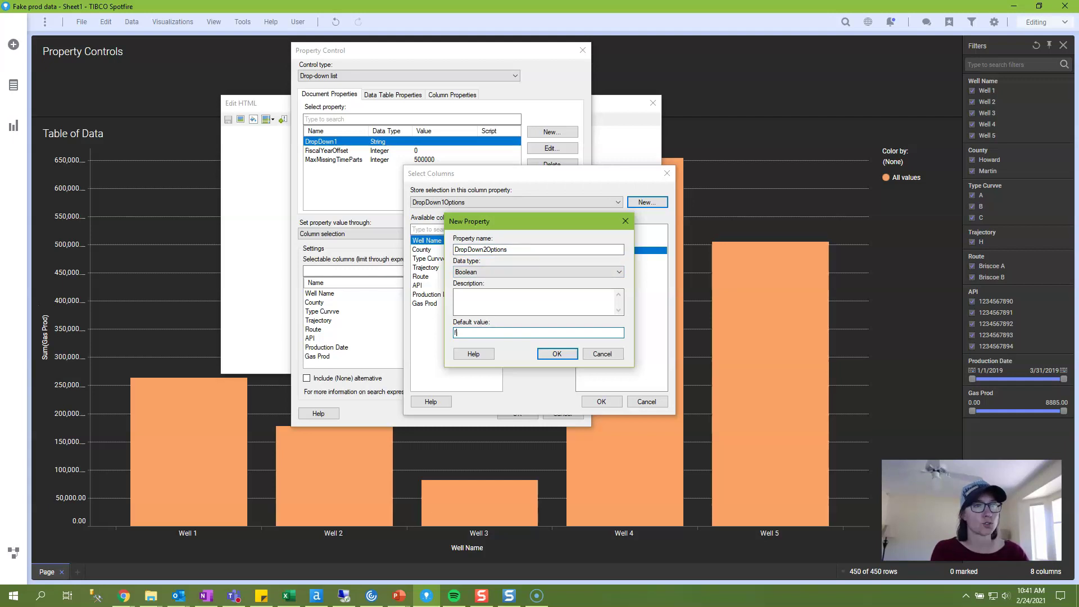
{"action": "type", "text": "false"}
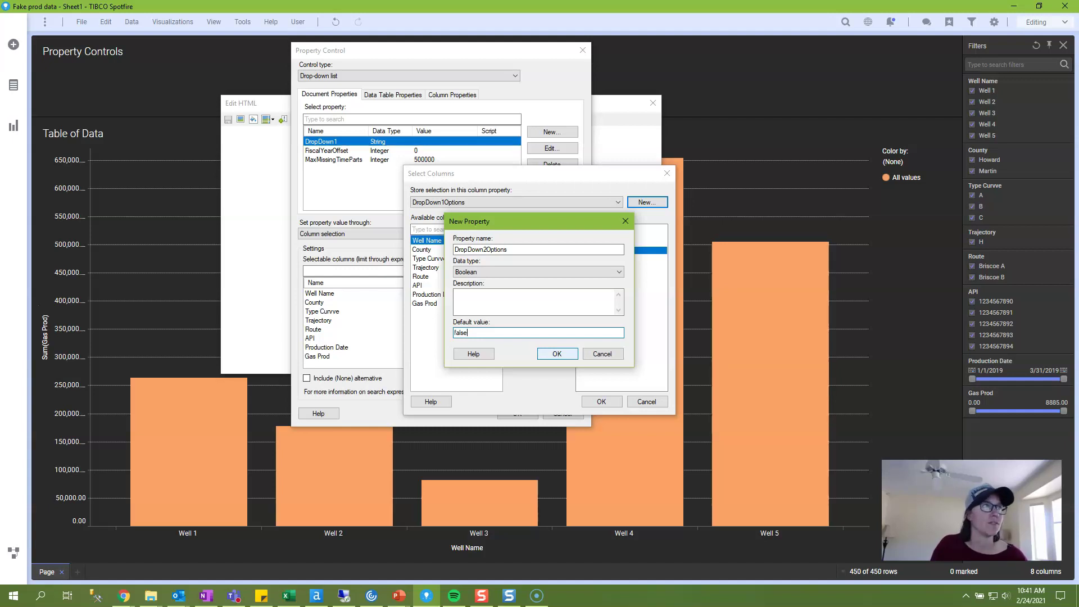
{"action": "key", "text": "Return"}
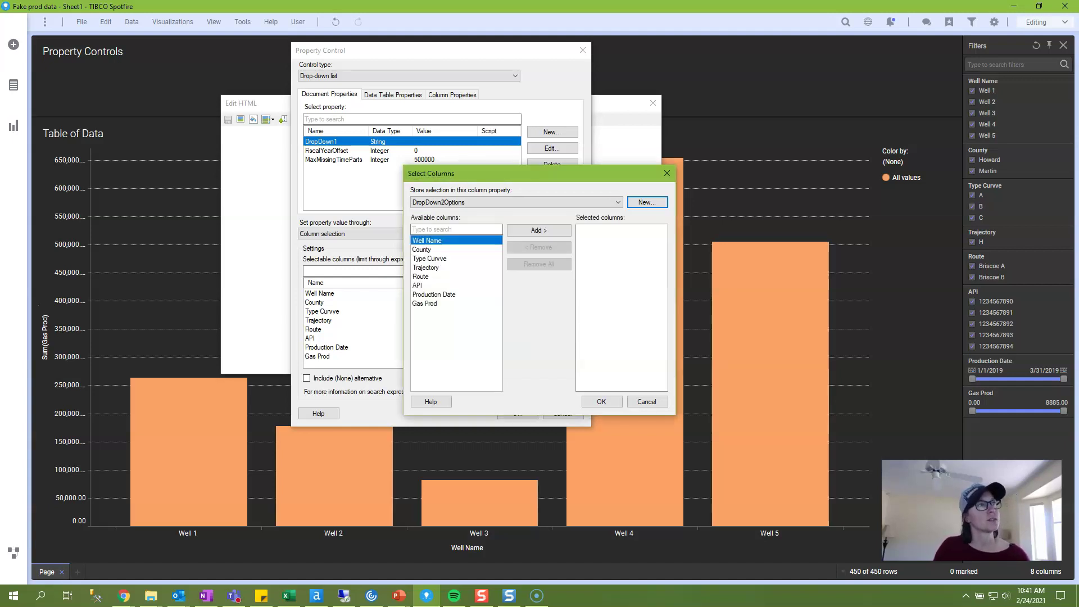
{"action": "left_click_drag", "start_coordinate": [427, 249], "coordinate": [428, 276]}
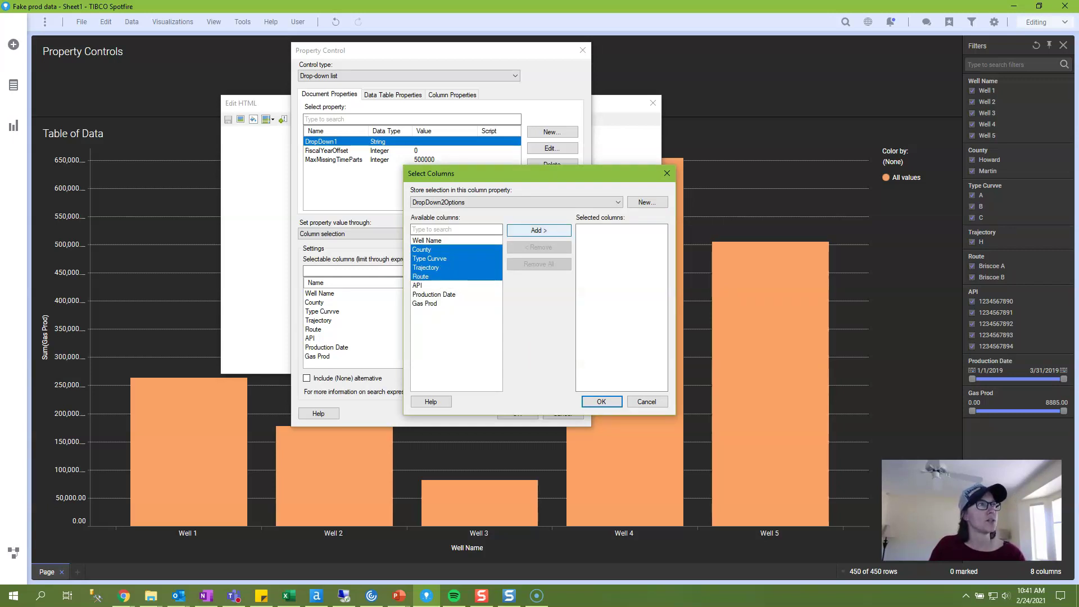
{"action": "left_click", "coordinate": [538, 230]}
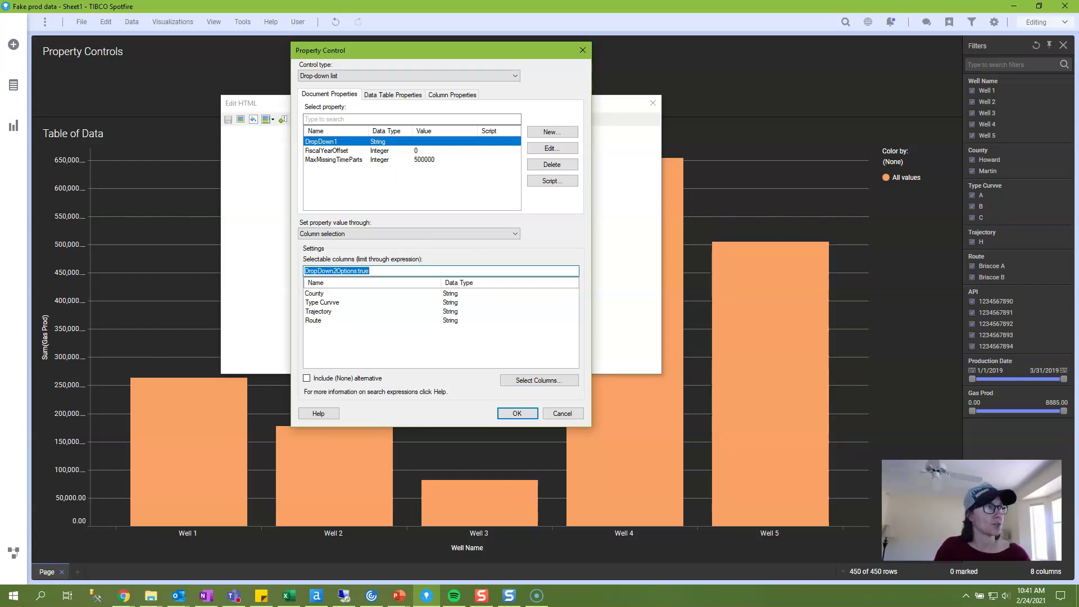
Insert the drop-down wrapped in <p></p> below an <h1>X-Axis Control</h1> heading and save the HTML
{"action": "key", "text": "Return"}
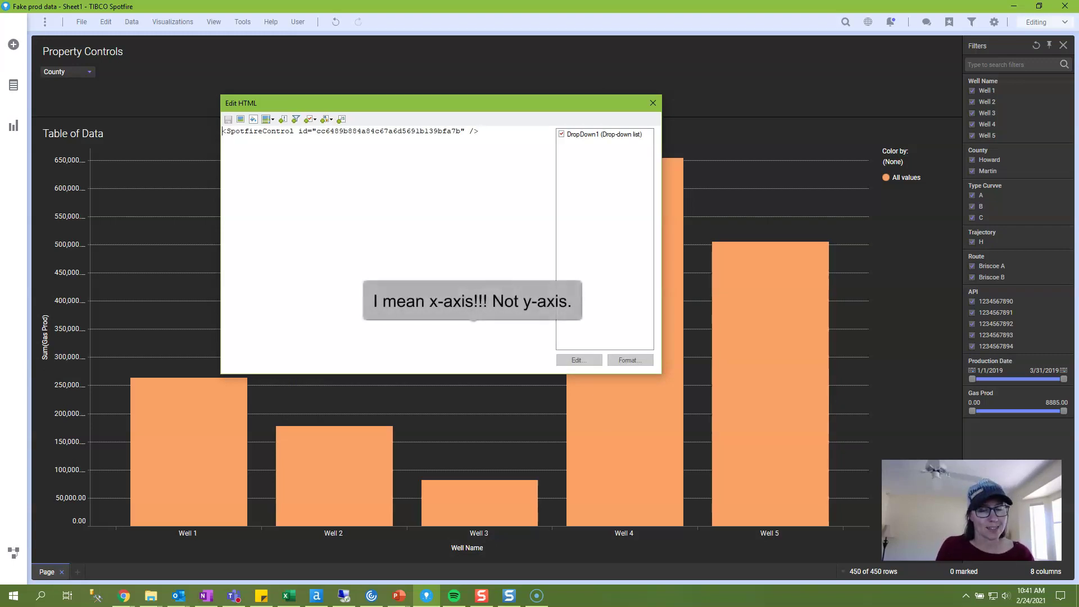
{"action": "type", "text": "<p>"}
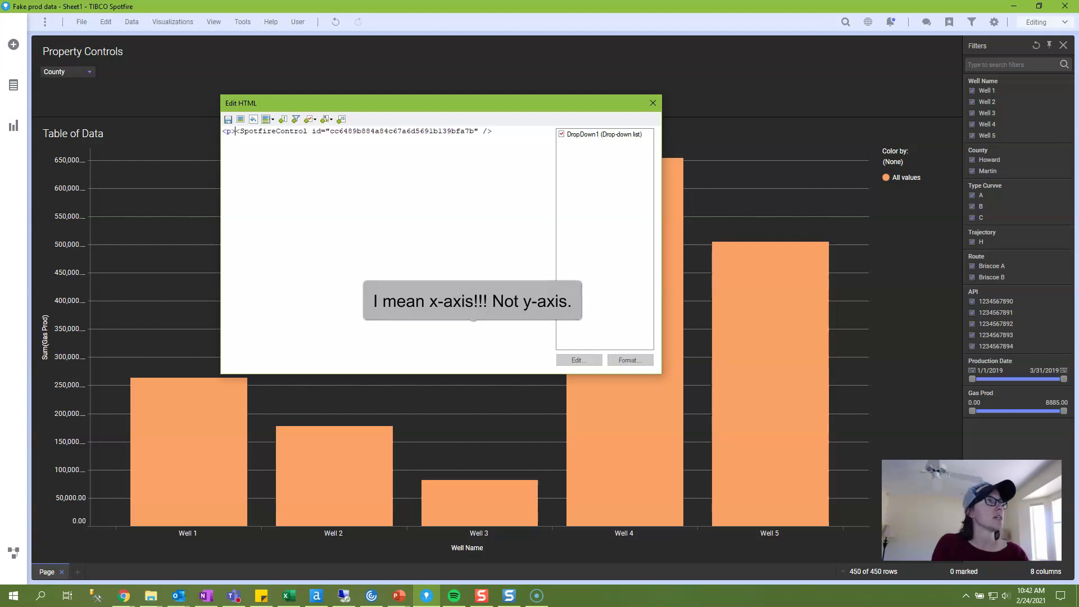
{"action": "type", "text": "</p>"}
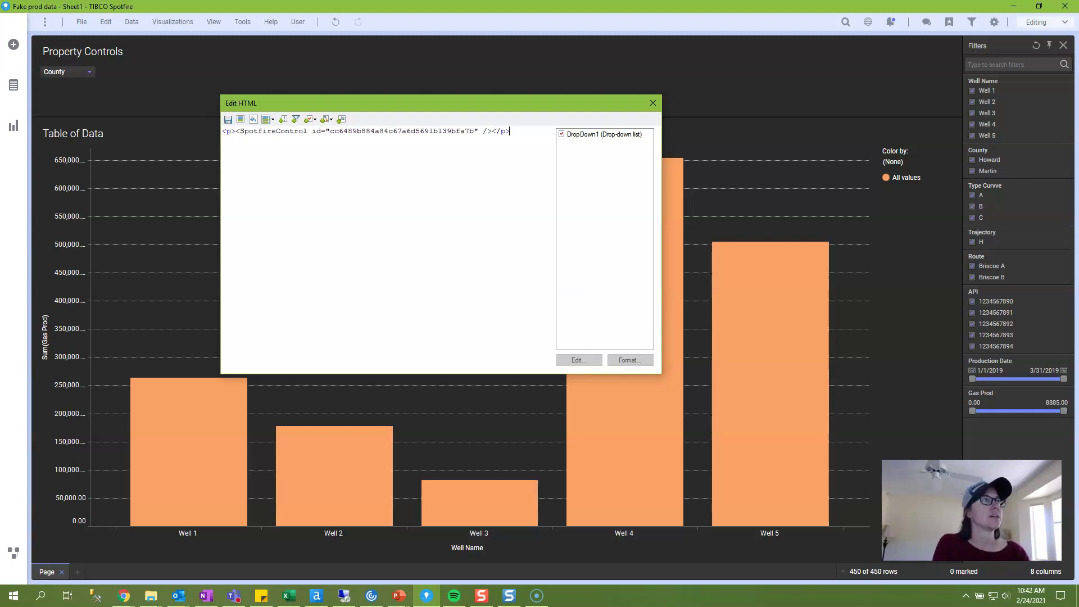
{"action": "key", "text": "Home"}
{"action": "key", "text": "Return"}
{"action": "type", "text": "<"}
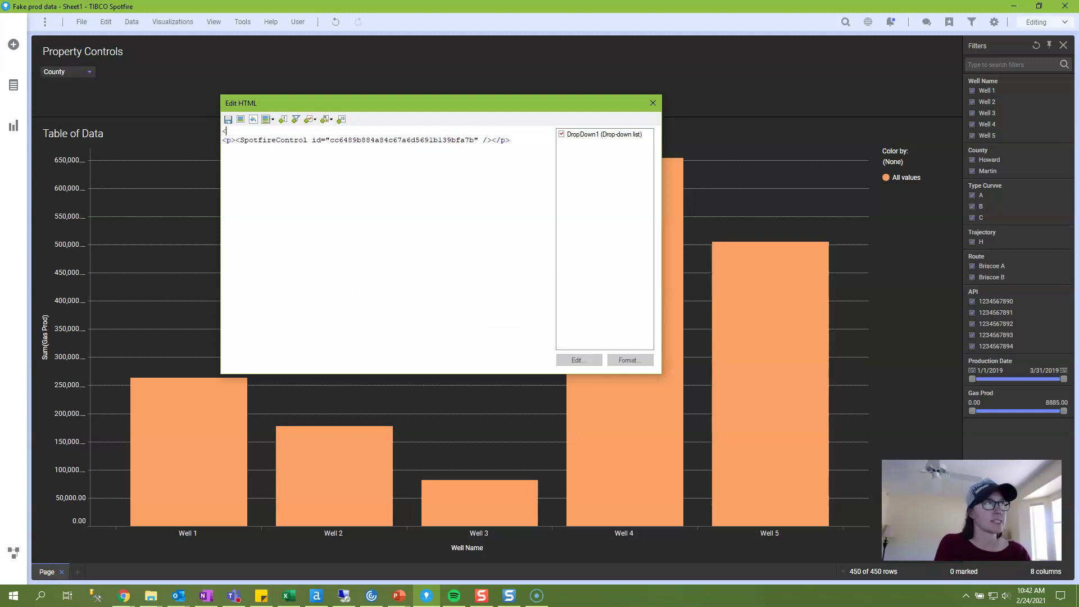
{"action": "type", "text": "p"}
{"action": "key", "text": "BackSpace"}
{"action": "type", "text": "h1"}
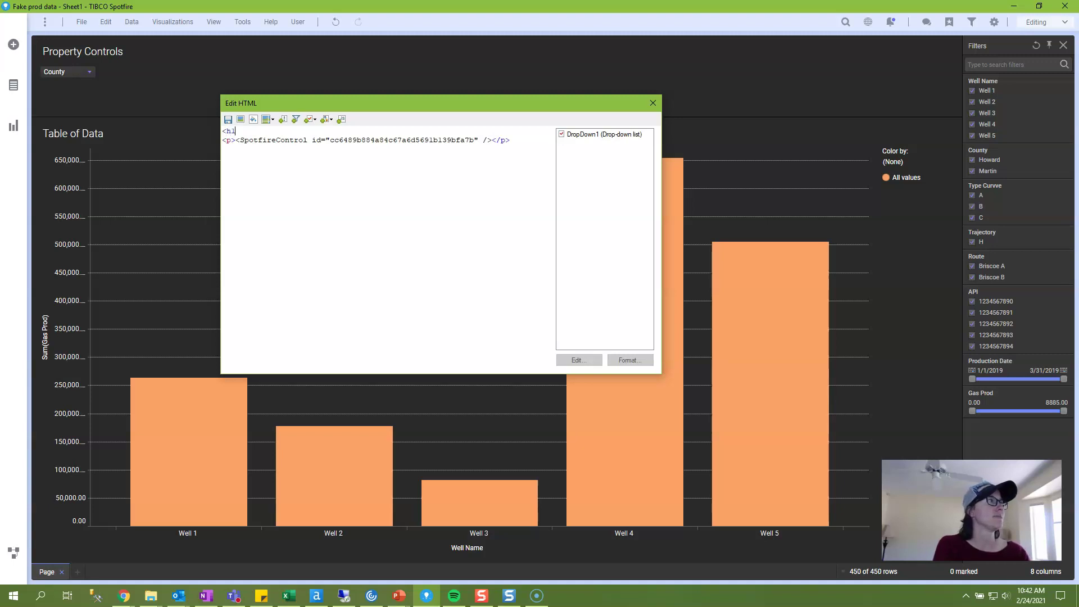
{"action": "type", "text": ">X"}
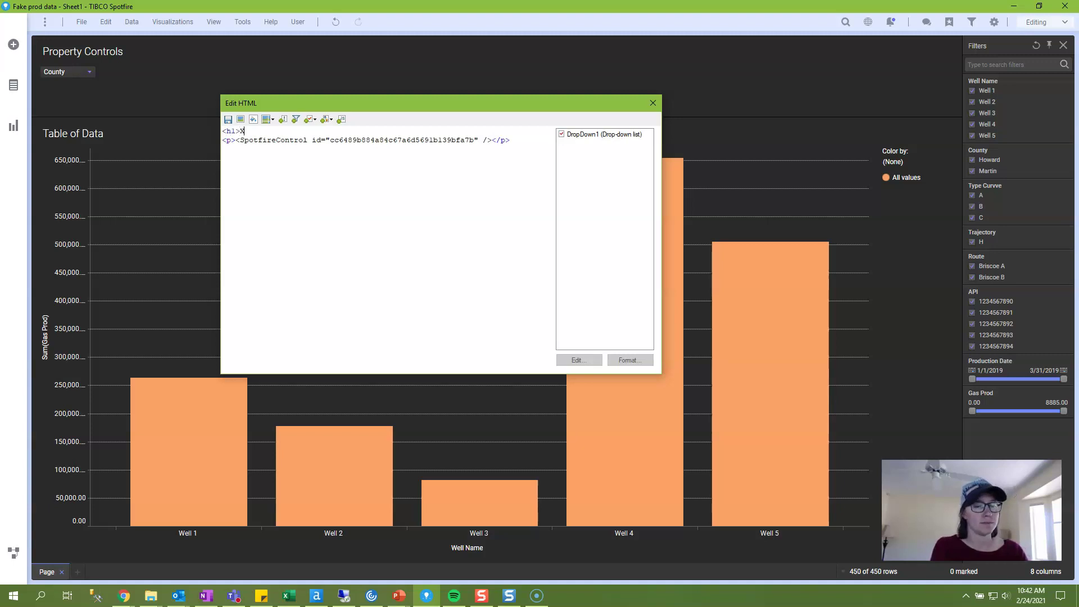
{"action": "type", "text": "-Axis Control"}
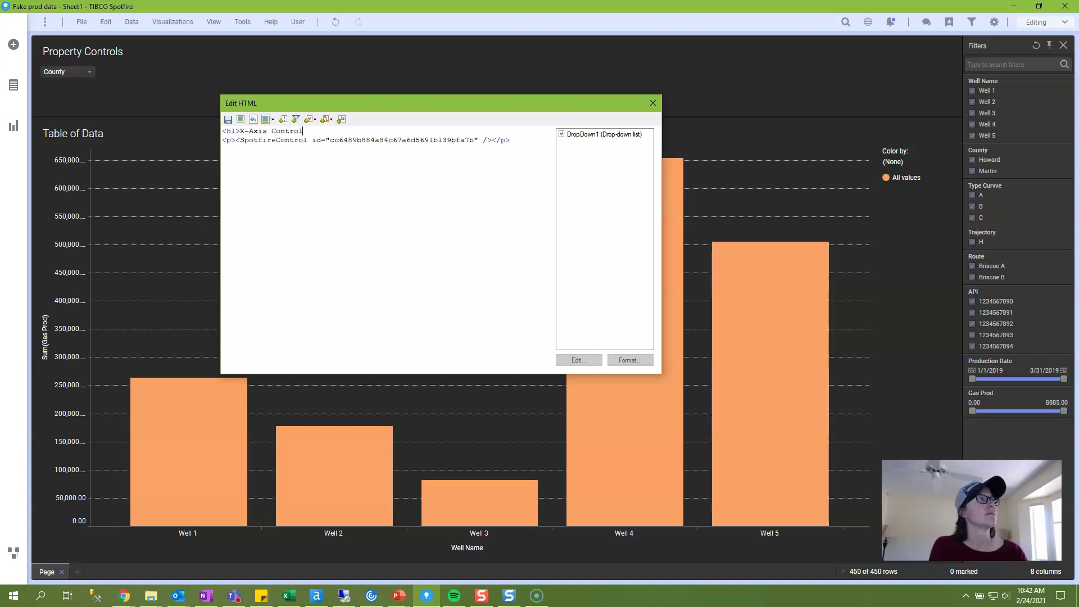
{"action": "type", "text": "</h1>"}
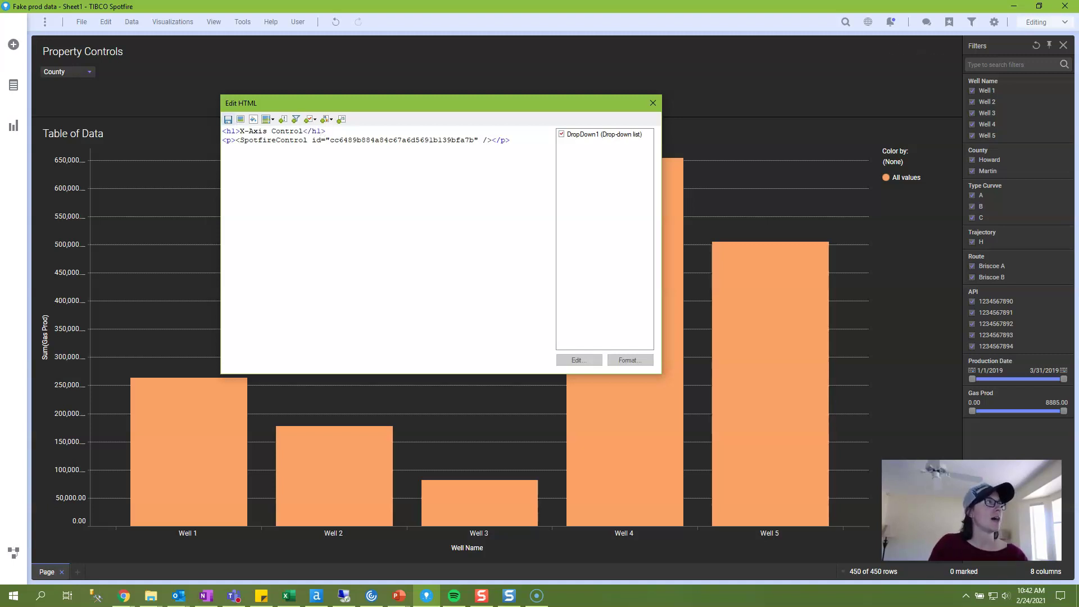
{"action": "left_click", "coordinate": [228, 119]}
Close the HTML editor and bring up the bar chart's x-axis column menu
{"action": "left_click", "coordinate": [652, 103]}
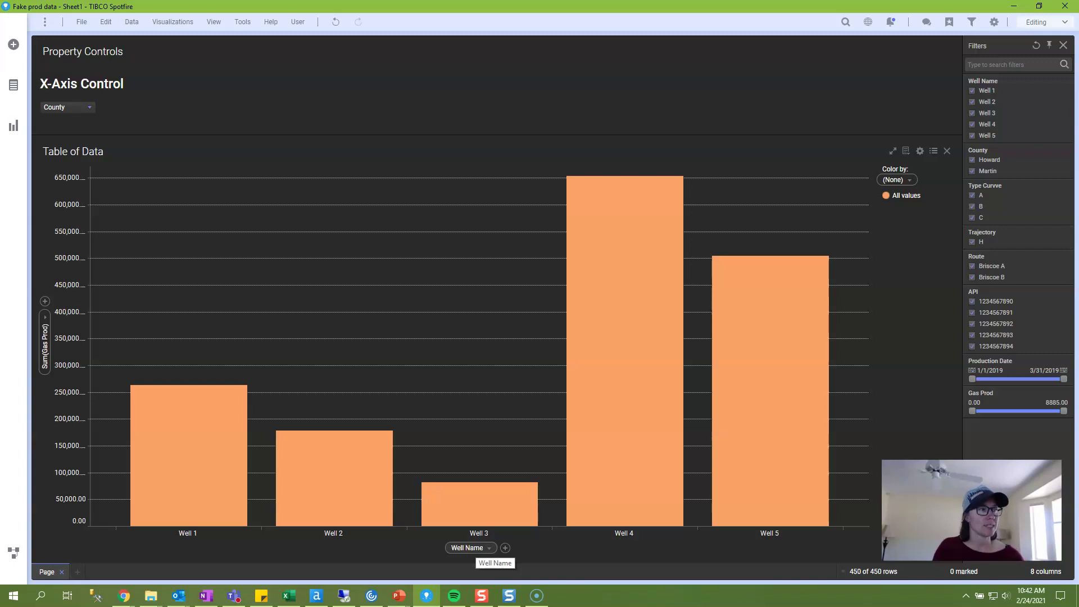
{"action": "right_click", "coordinate": [477, 549]}
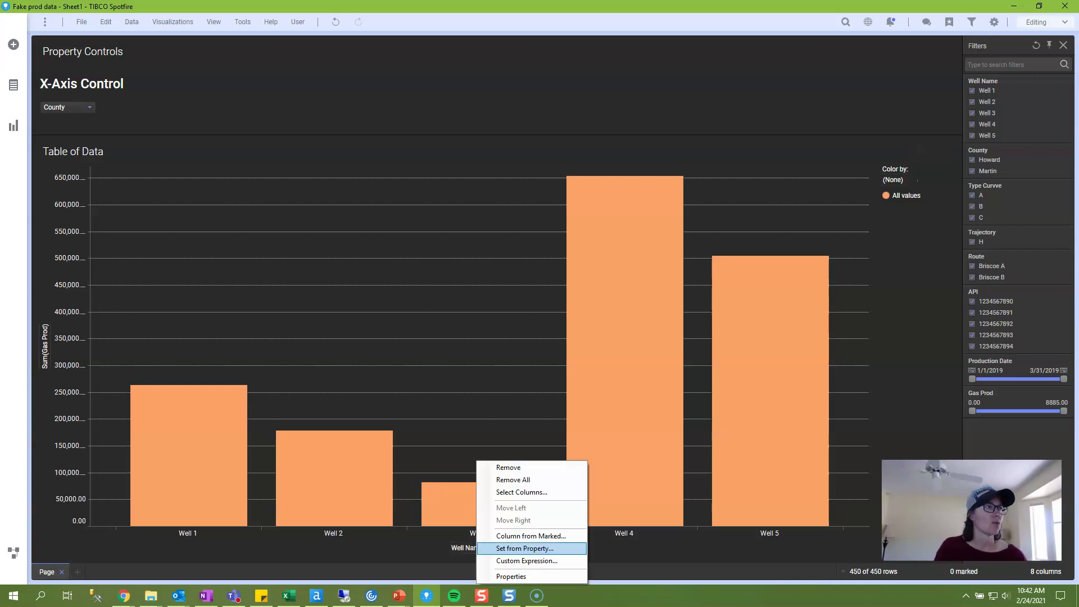
Set the bar chart's x-axis from the DropDown1 property
{"action": "key", "text": "Return"}
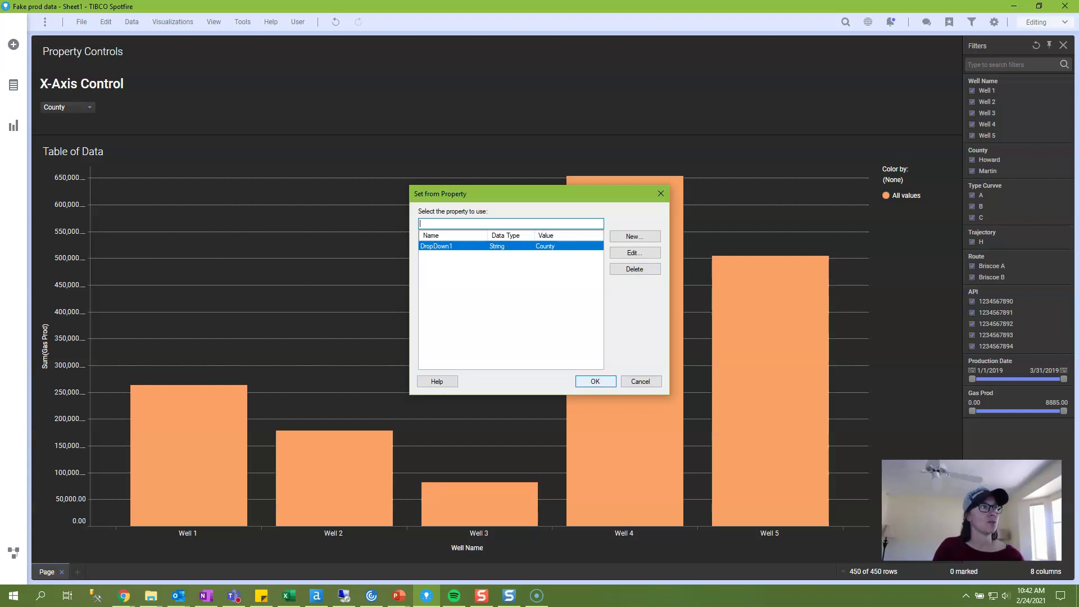
{"action": "key", "text": "Return"}
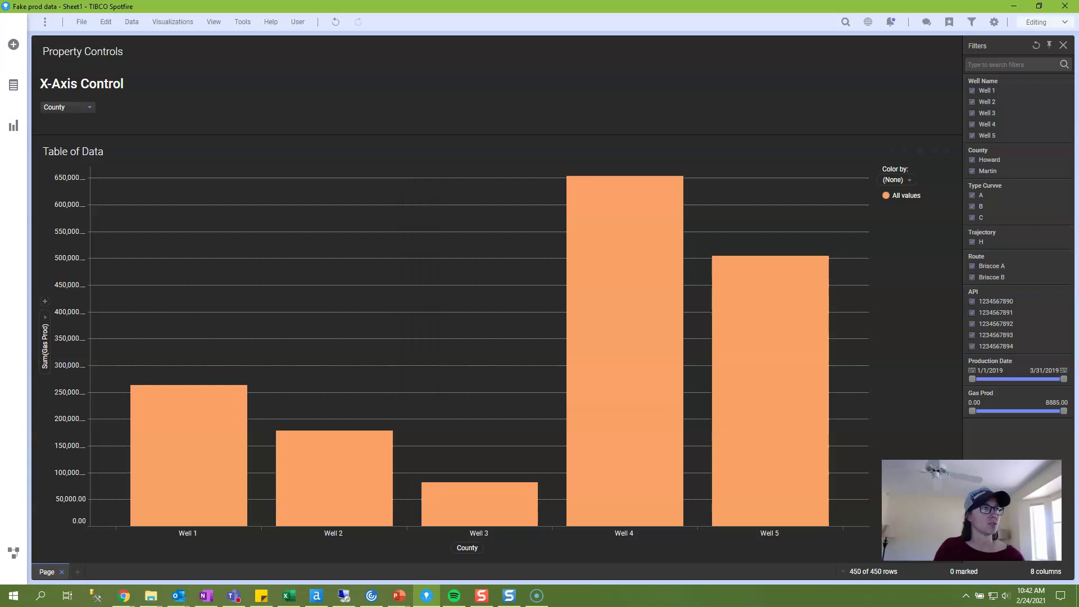
Switch the X-Axis Control drop-down to Type Curvve, then Trajectory, then Route
{"action": "left_click", "coordinate": [68, 106]}
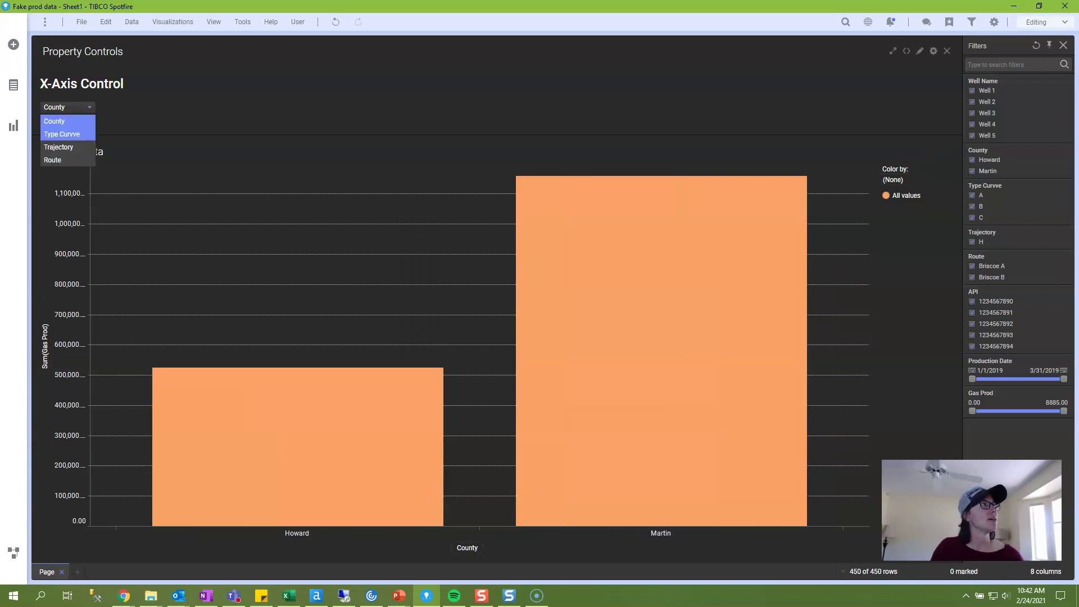
{"action": "left_click", "coordinate": [59, 133]}
{"action": "left_click", "coordinate": [67, 107]}
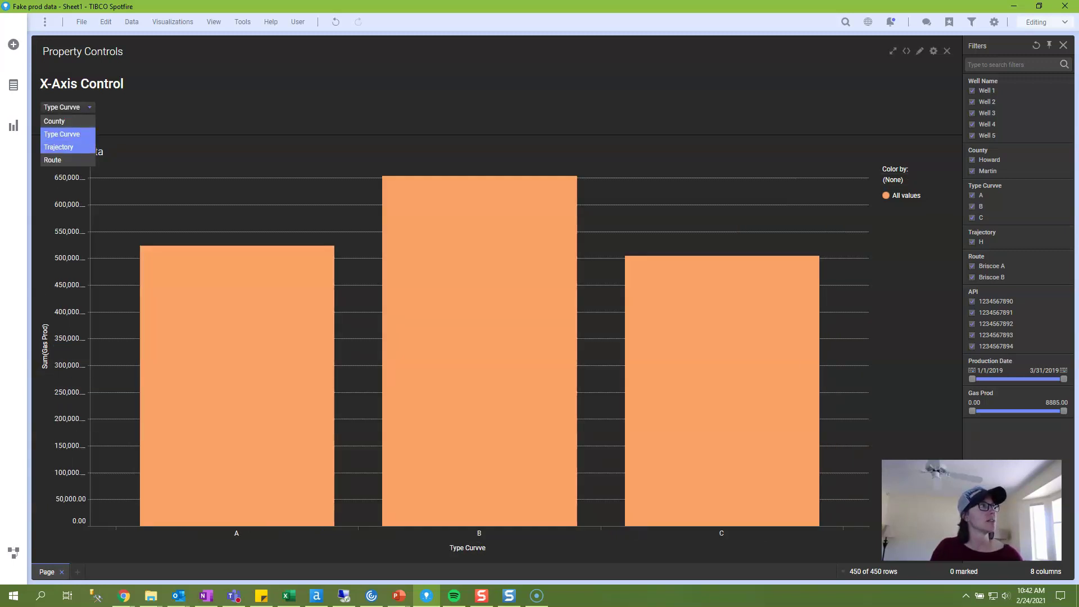
{"action": "left_click", "coordinate": [59, 147]}
{"action": "left_click", "coordinate": [67, 107]}
{"action": "left_click", "coordinate": [52, 160]}
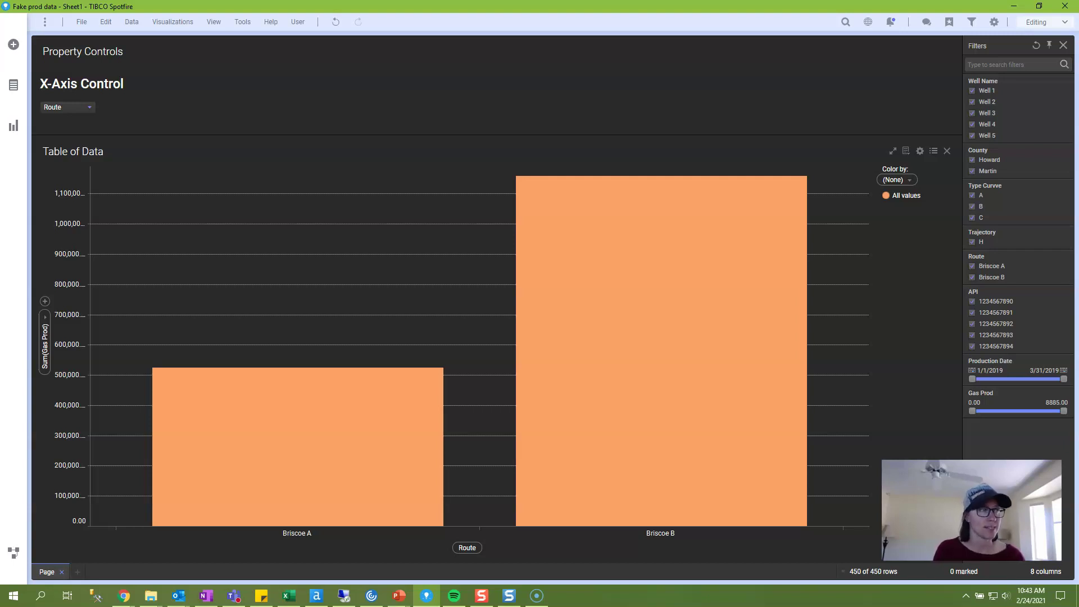
{"action": "mouse_move", "coordinate": [520, 365]}
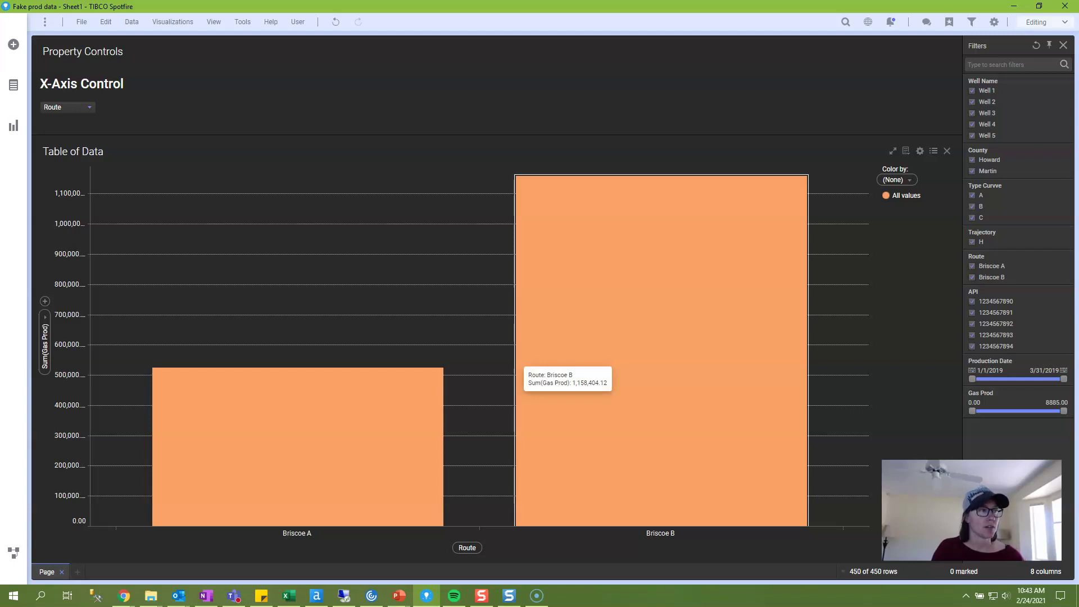
Open the x-axis Custom Expression, try adding [Route], then delete it to keep <$esc(${DropDown1})>
{"action": "right_click", "coordinate": [467, 548]}
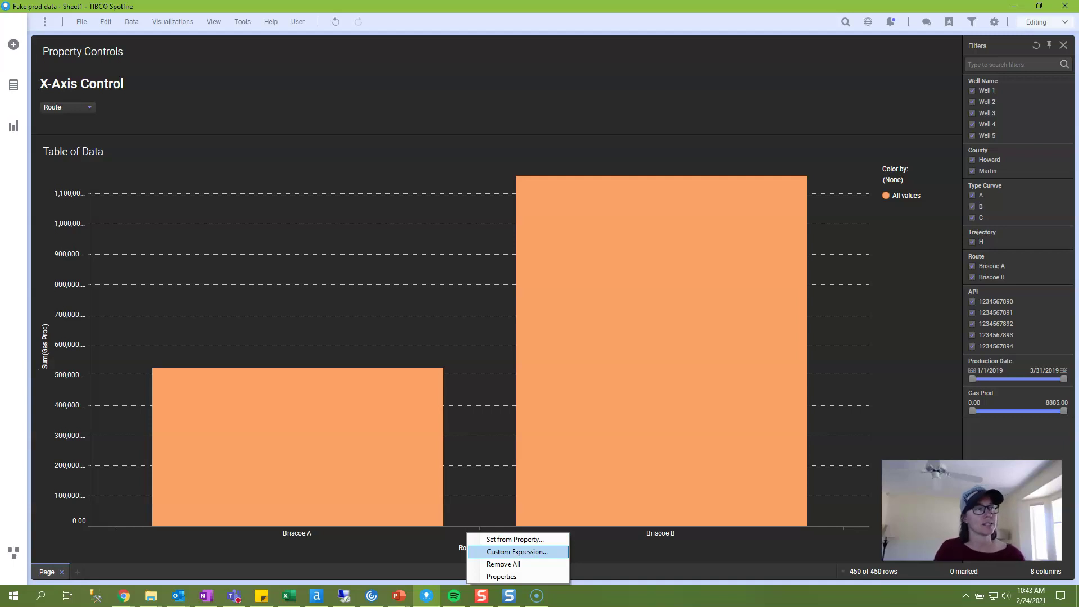
{"action": "left_click", "coordinate": [517, 551]}
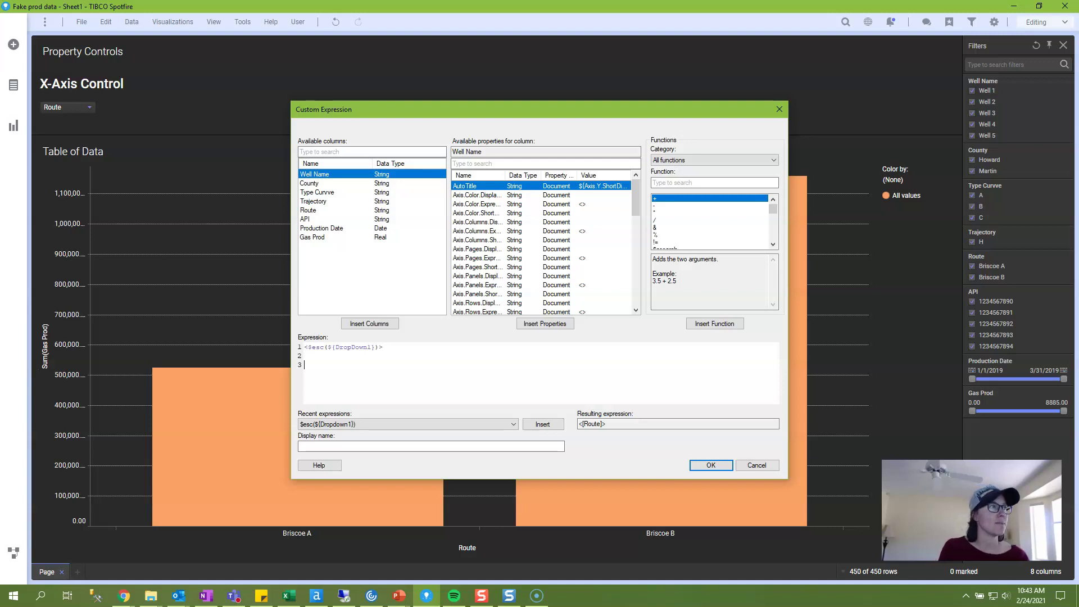
{"action": "type", "text": "["}
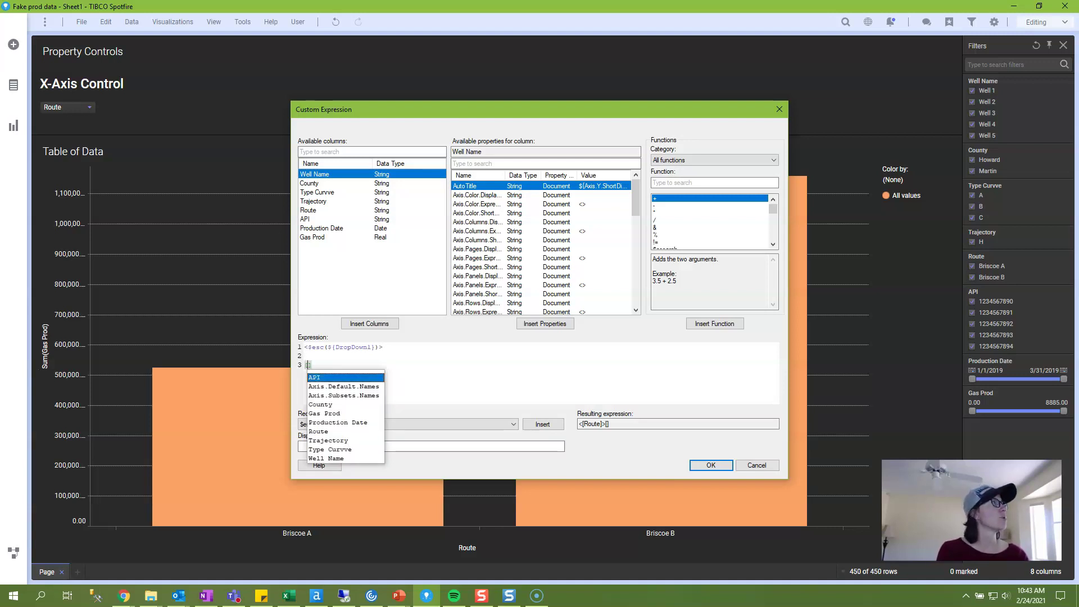
{"action": "type", "text": "Route"}
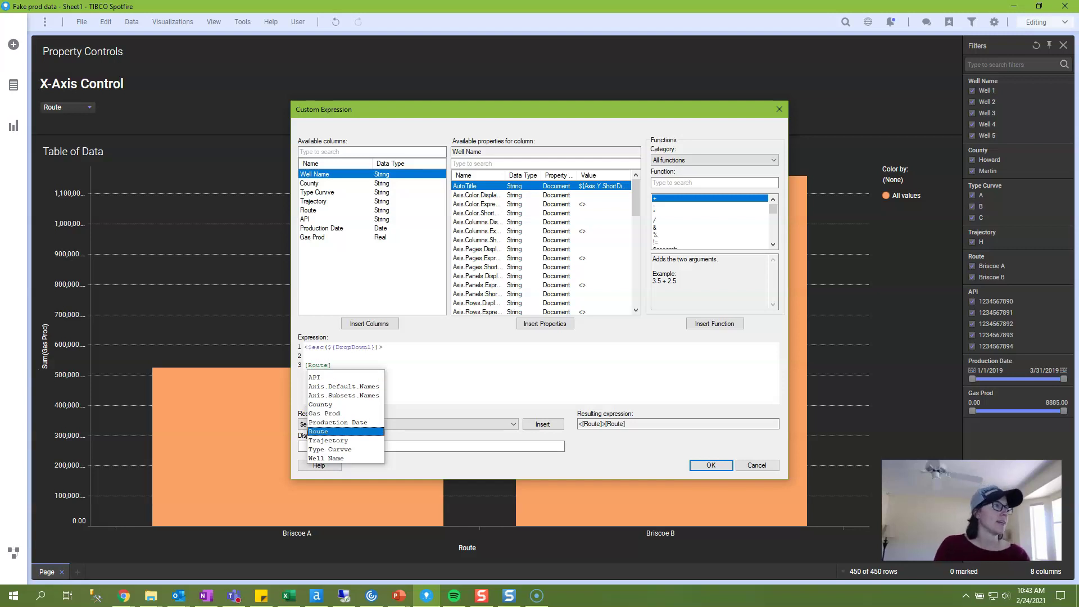
{"action": "left_click", "coordinate": [304, 356]}
{"action": "left_click_drag", "start_coordinate": [307, 347], "coordinate": [380, 348]}
{"action": "left_click", "coordinate": [332, 364]}
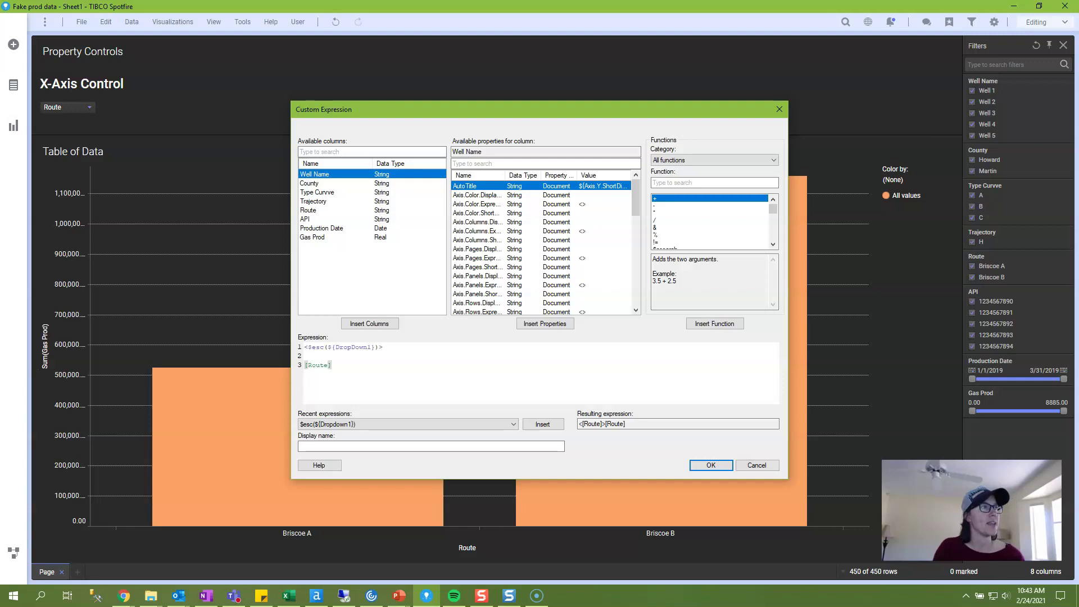
{"action": "key", "text": "shift+Home"}
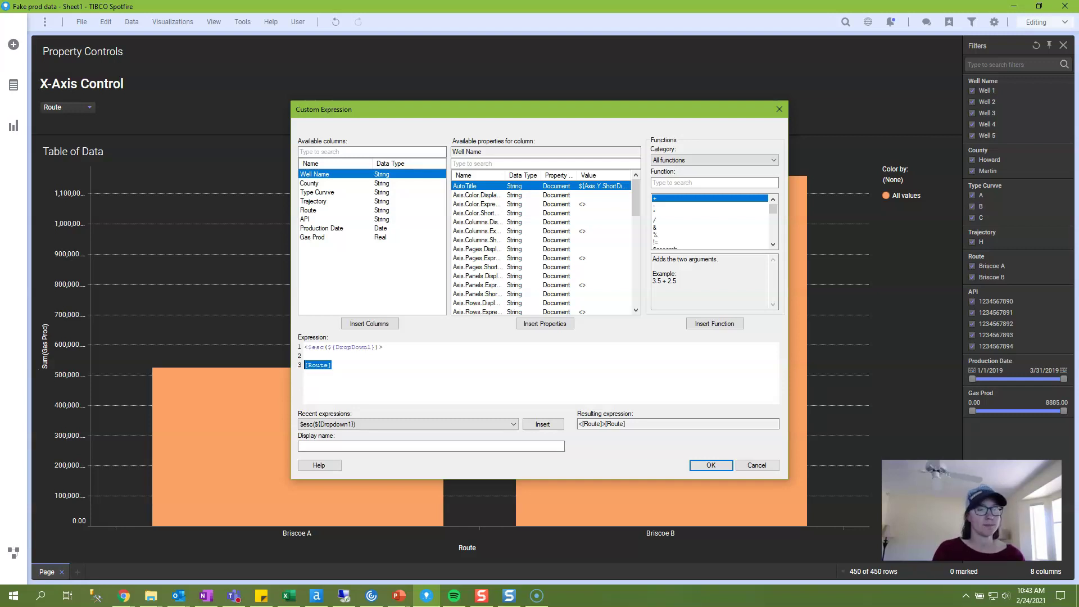
{"action": "key", "text": "BackSpace"}
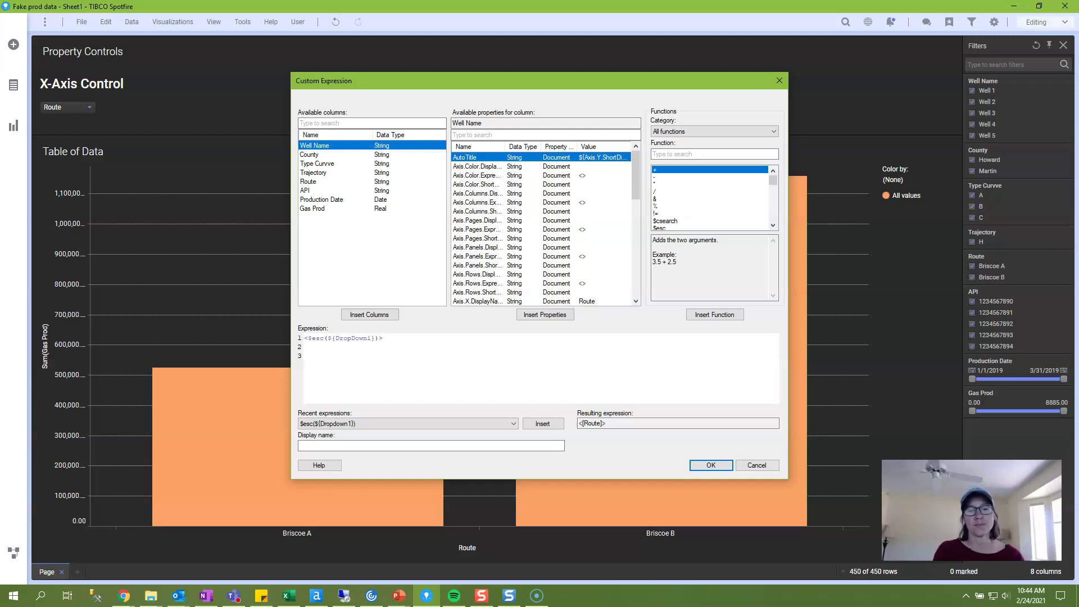
Remove the angle brackets from the x-axis expression and apply it
{"action": "key", "text": "Delete"}
{"action": "key", "text": "BackSpace"}
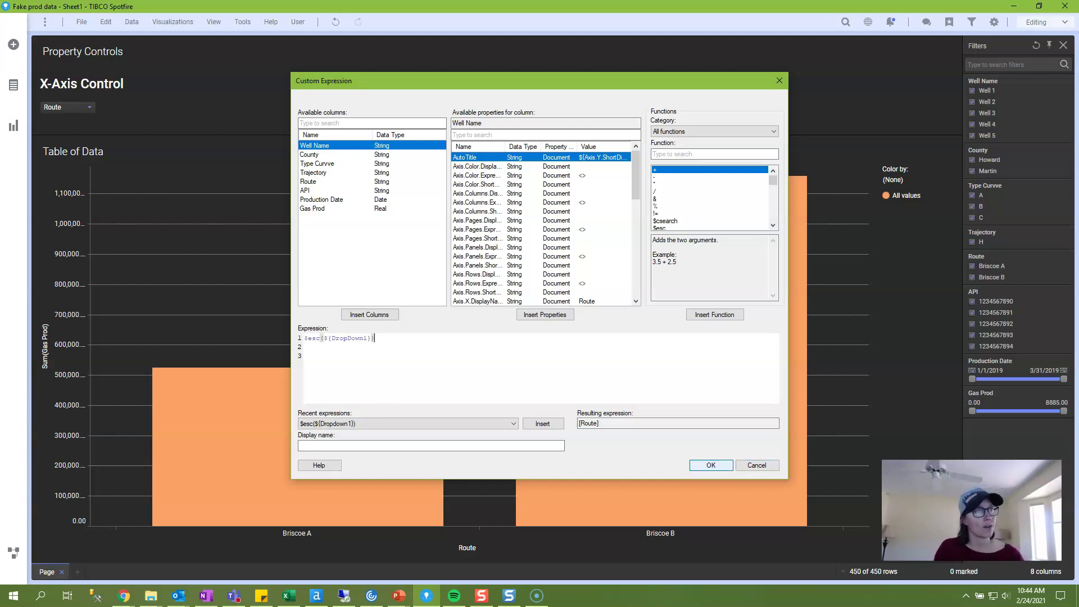
{"action": "key", "text": "Return"}
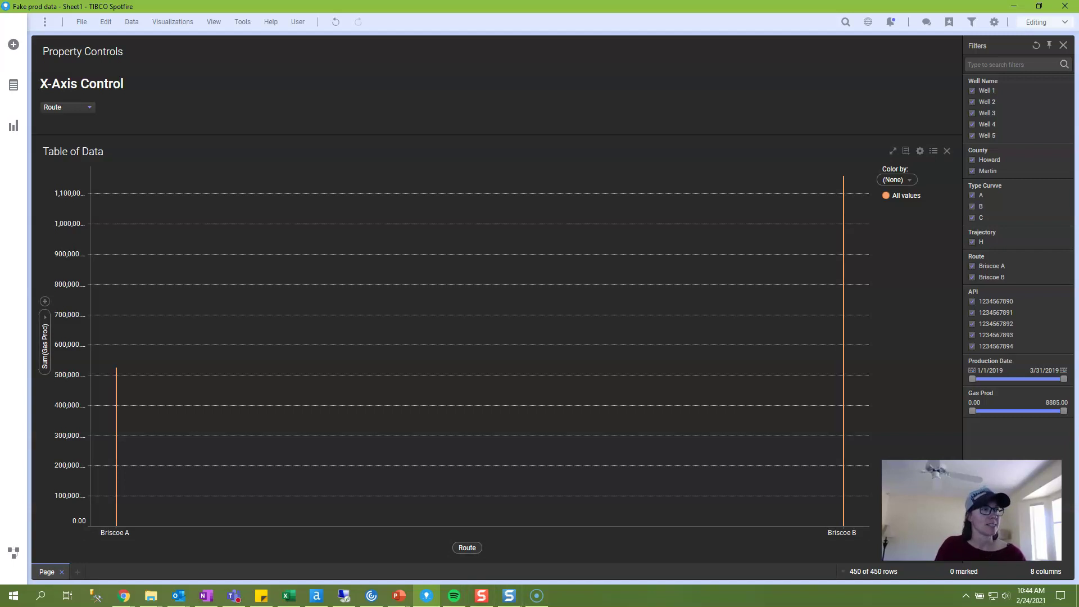
Restore the x-axis expression to <$esc(${DropDown1})> and apply it
{"action": "right_click", "coordinate": [467, 547]}
{"action": "left_click", "coordinate": [516, 551]}
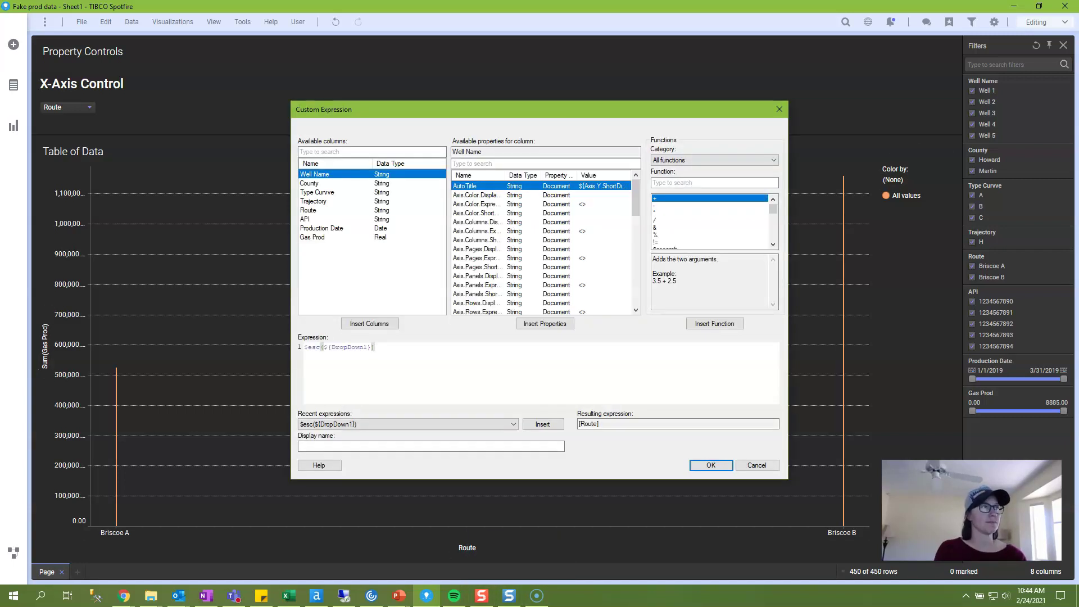
{"action": "type", "text": ">"}
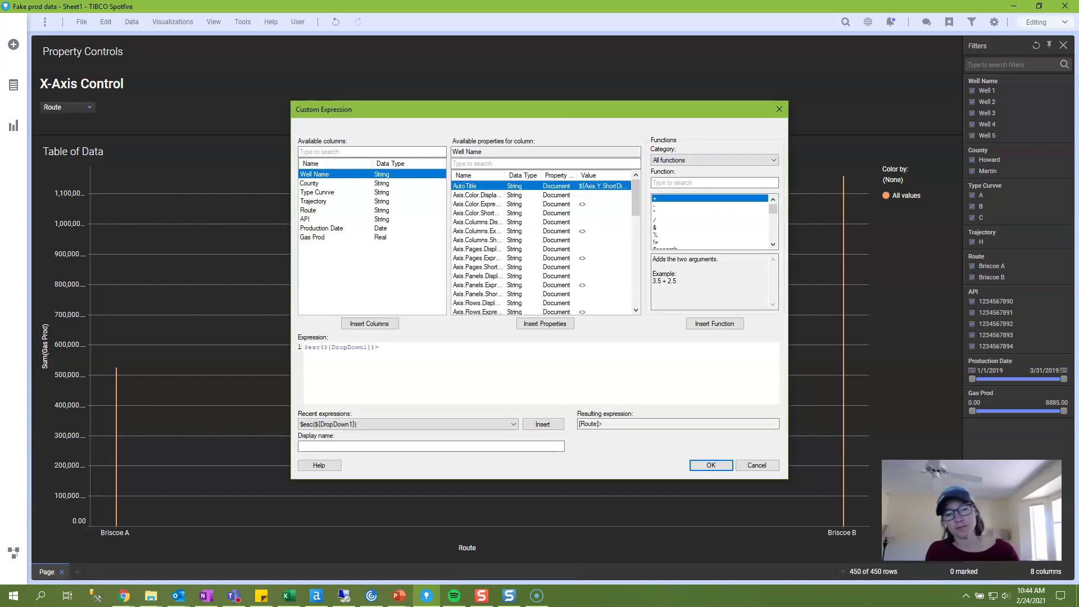
{"action": "key", "text": "Home"}
{"action": "type", "text": "<"}
{"action": "left_click", "coordinate": [711, 465]}
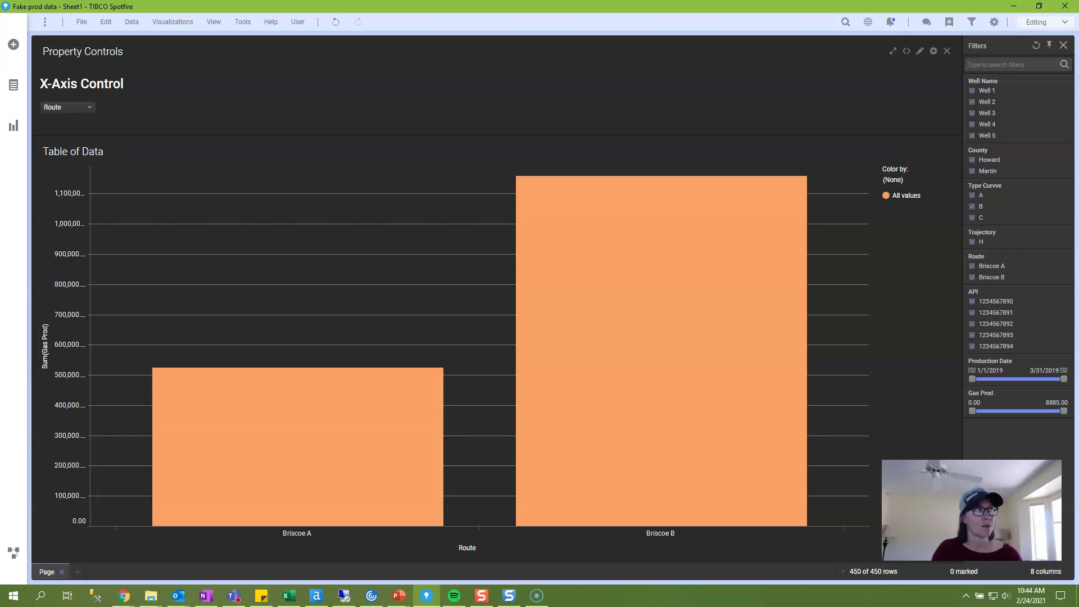
{"action": "left_click", "coordinate": [81, 22]}
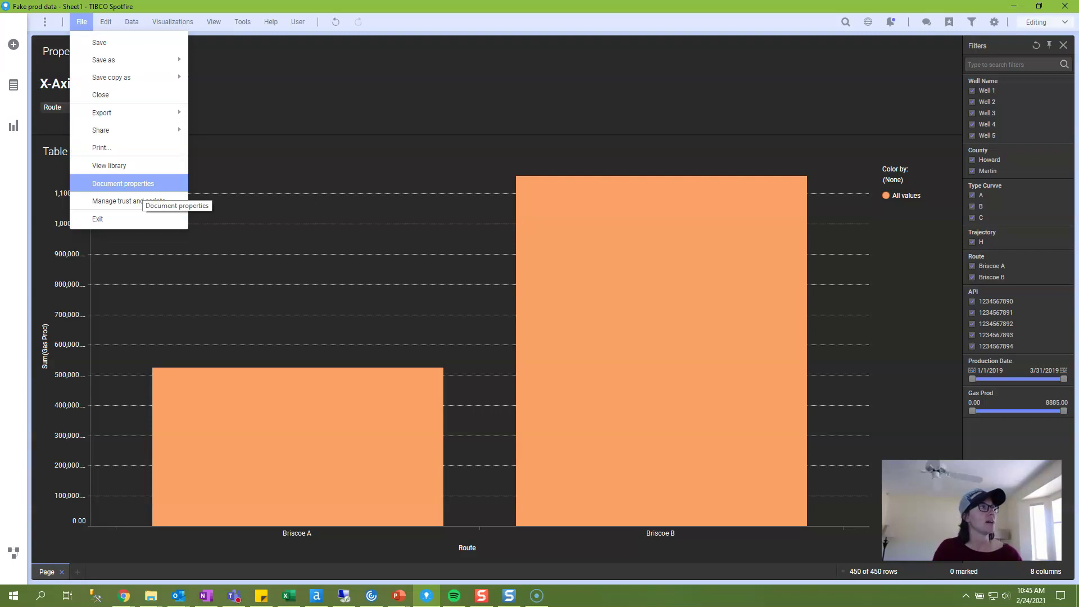
{"action": "left_click", "coordinate": [140, 188]}
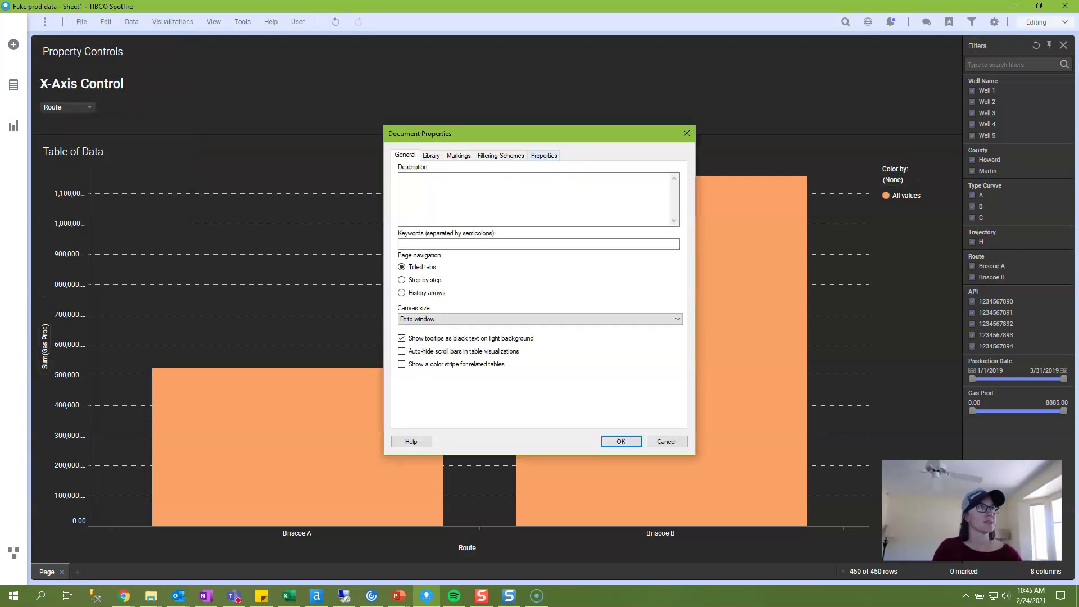
{"action": "left_click", "coordinate": [544, 156]}
{"action": "left_click", "coordinate": [444, 213]}
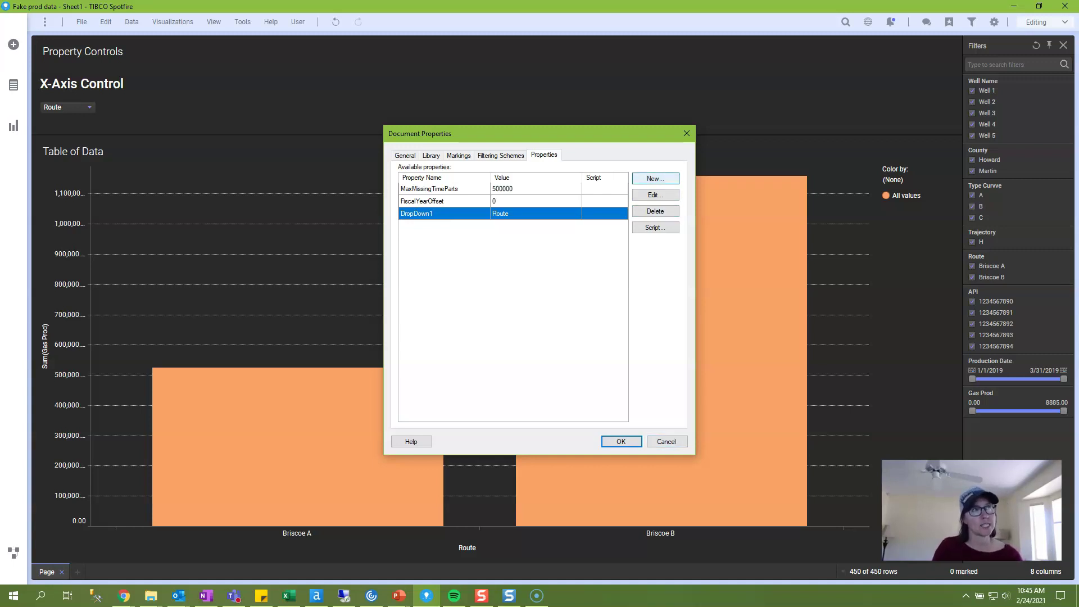
{"action": "left_click", "coordinate": [655, 194]}
{"action": "left_click", "coordinate": [602, 364]}
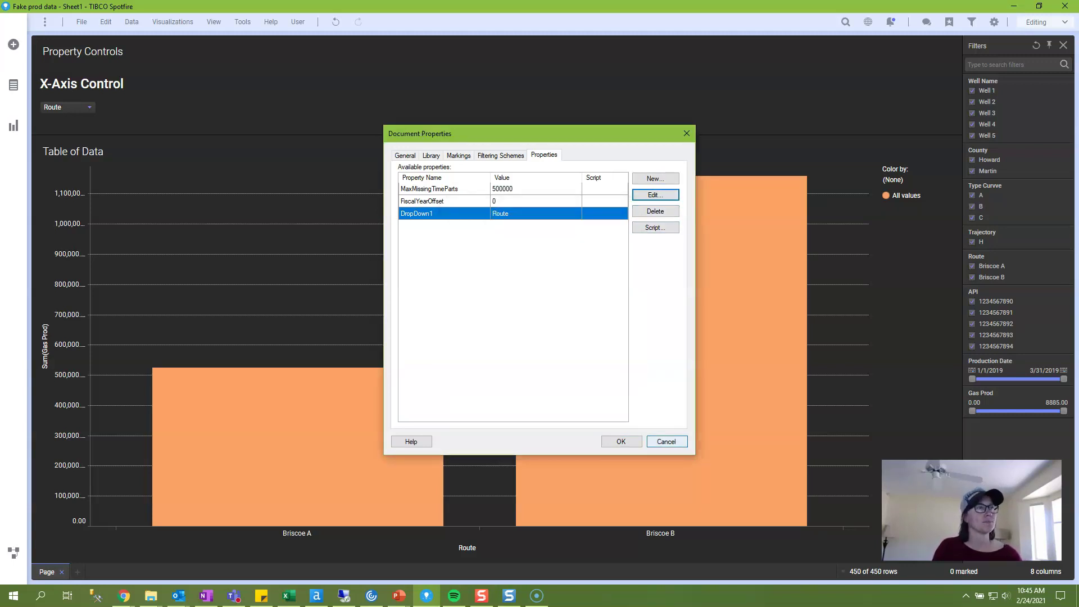
{"action": "left_click", "coordinate": [666, 441]}
{"action": "left_click", "coordinate": [132, 21]}
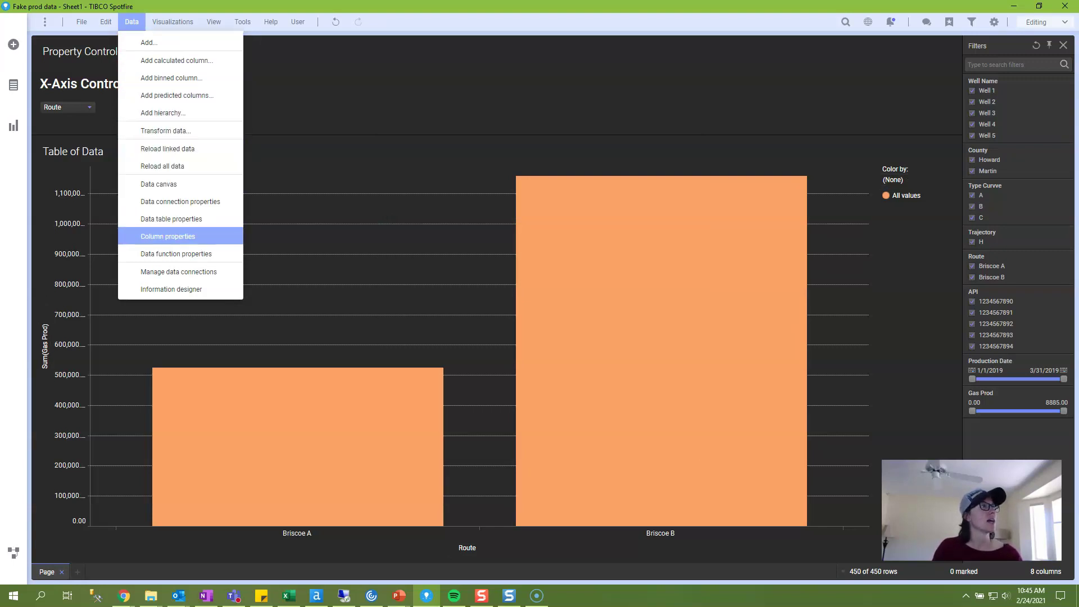
Open Column Properties for Route and view its DropDown1Options and DropDown2Options properties
{"action": "left_click", "coordinate": [168, 236]}
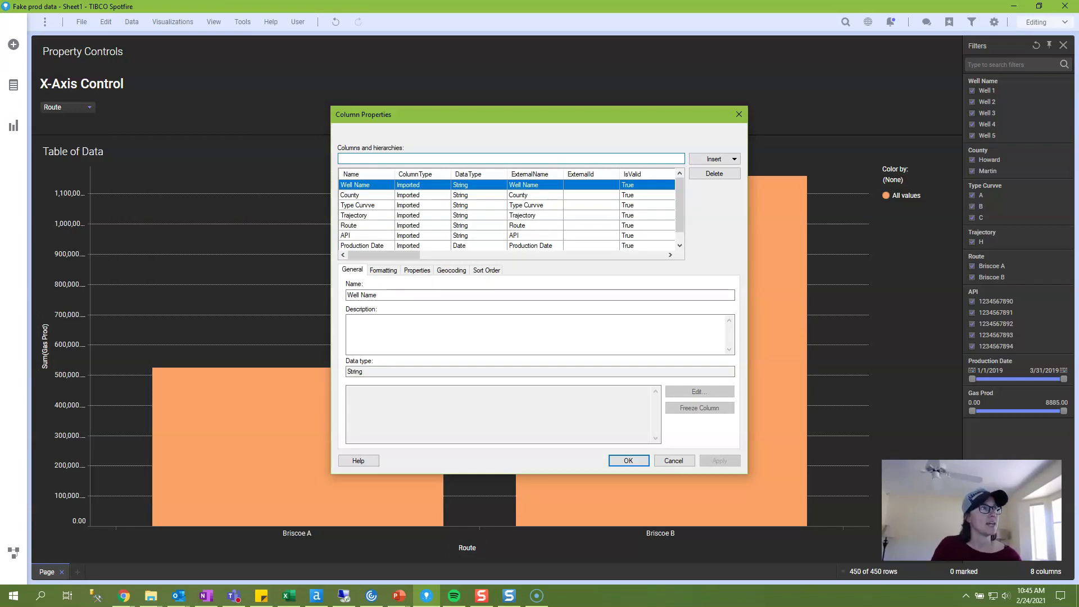
{"action": "left_click", "coordinate": [360, 225]}
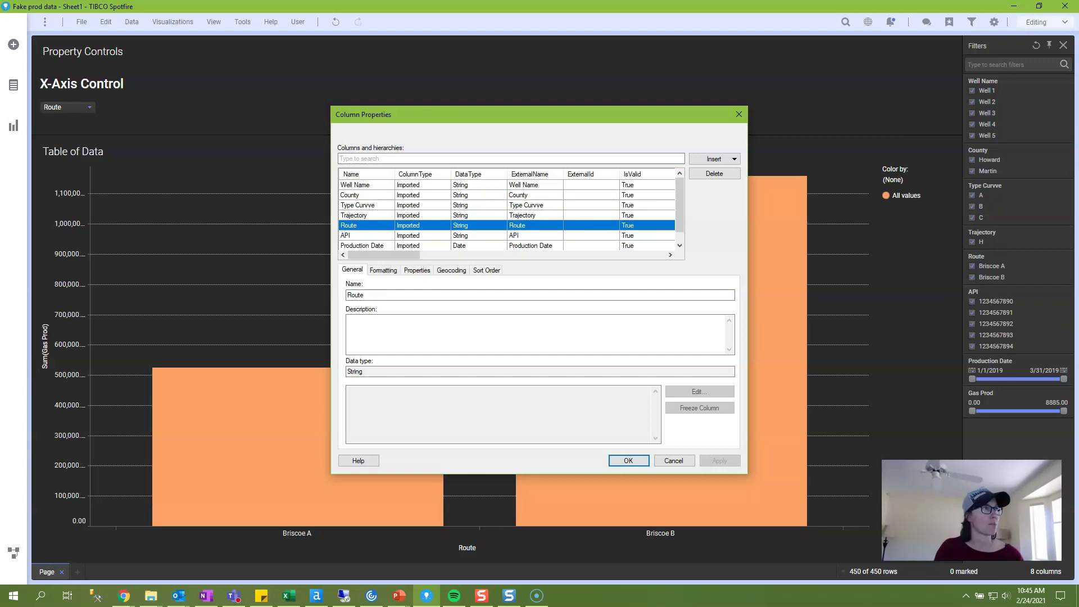
{"action": "left_click", "coordinate": [417, 270]}
{"action": "scroll", "coordinate": [509, 366], "scroll_direction": "down", "scroll_amount": 4}
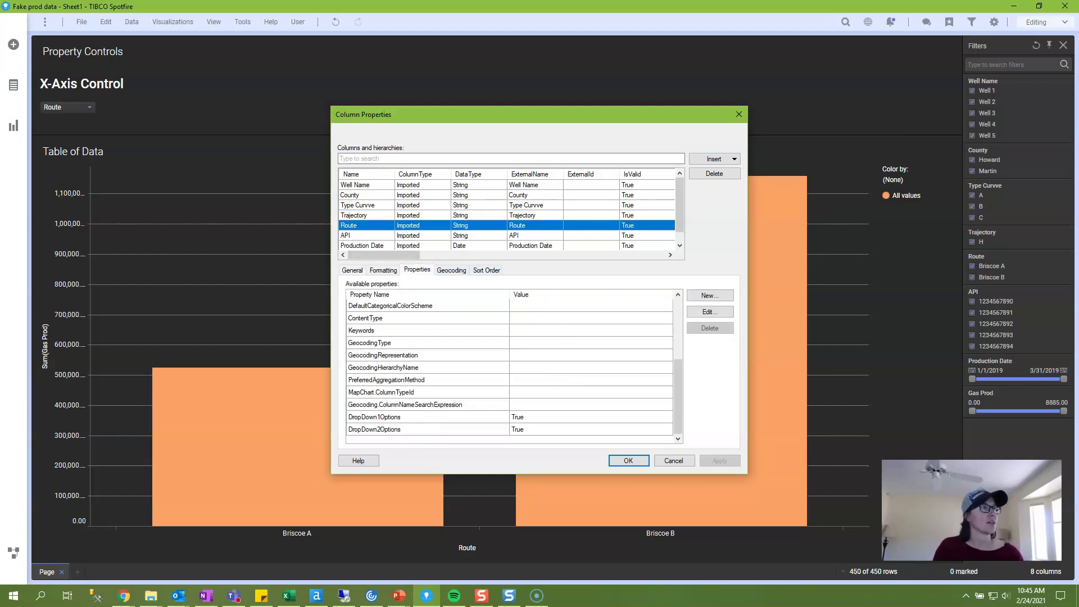
{"action": "left_click", "coordinate": [374, 416]}
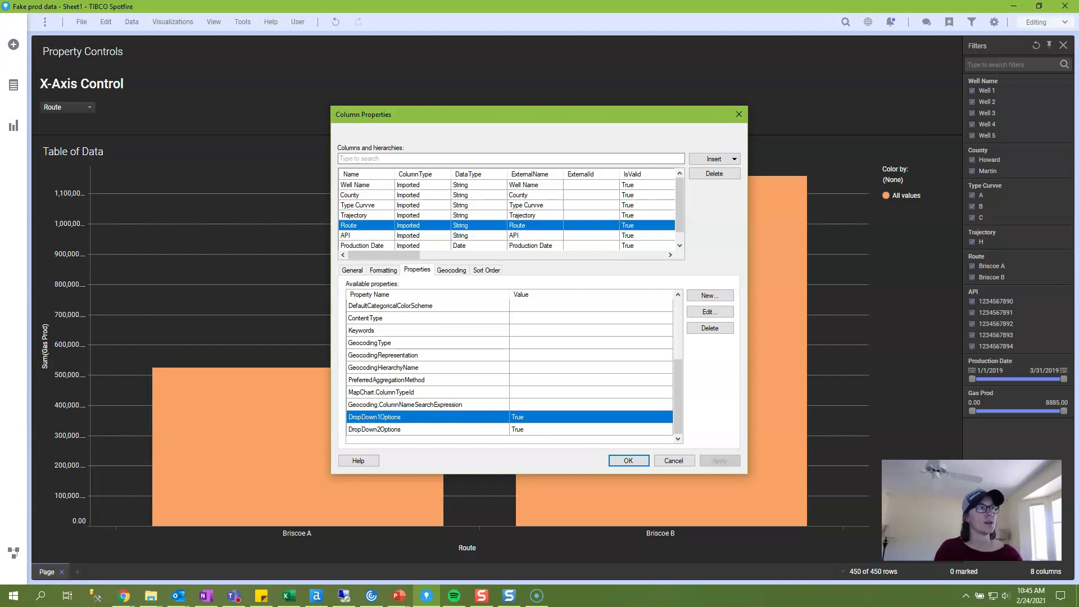
{"action": "left_click", "coordinate": [374, 429]}
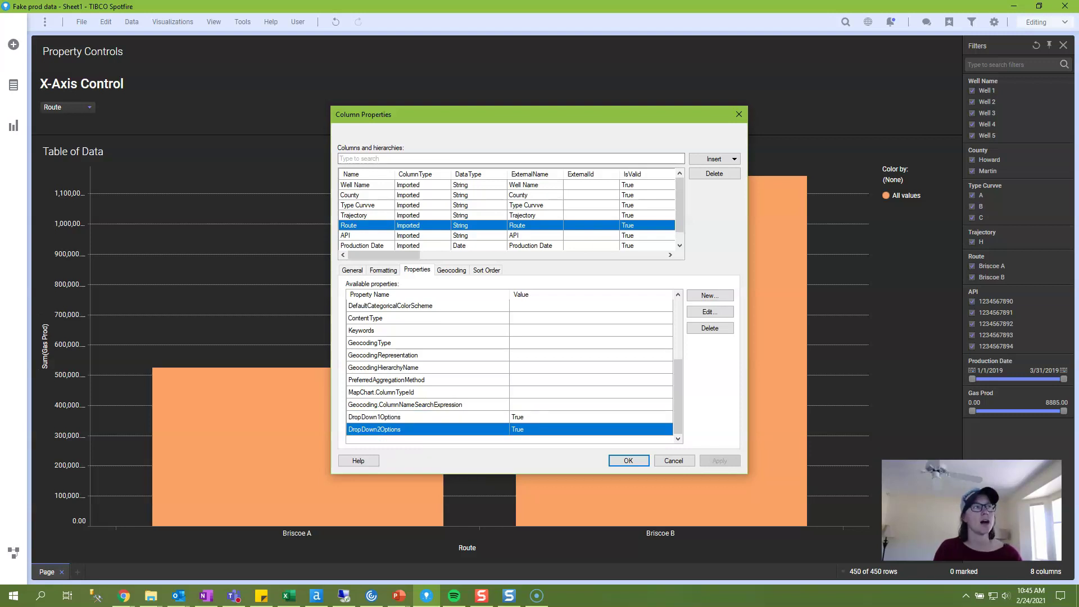